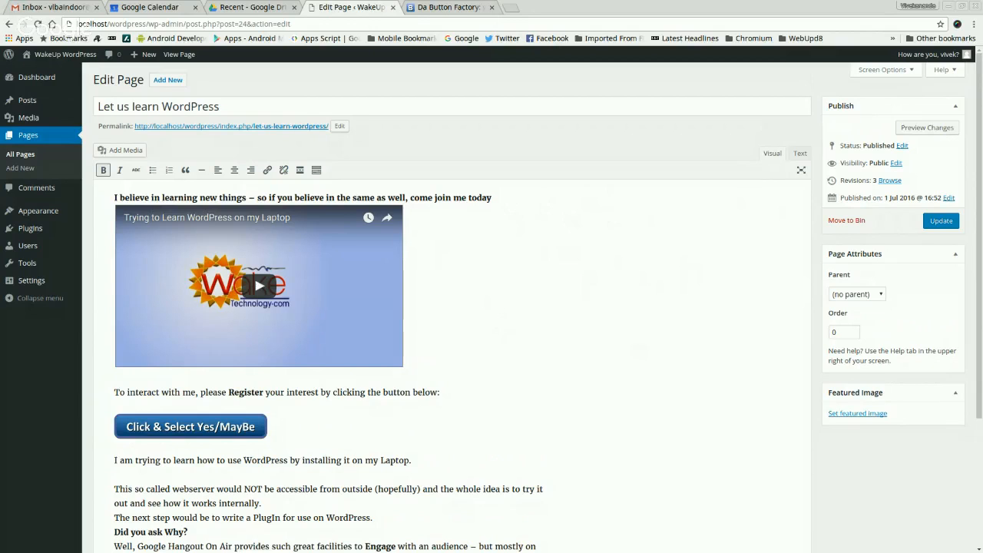
- Compare the page's visual view with its HTML source and examine the YouTube iframe embed code
click(803, 154)
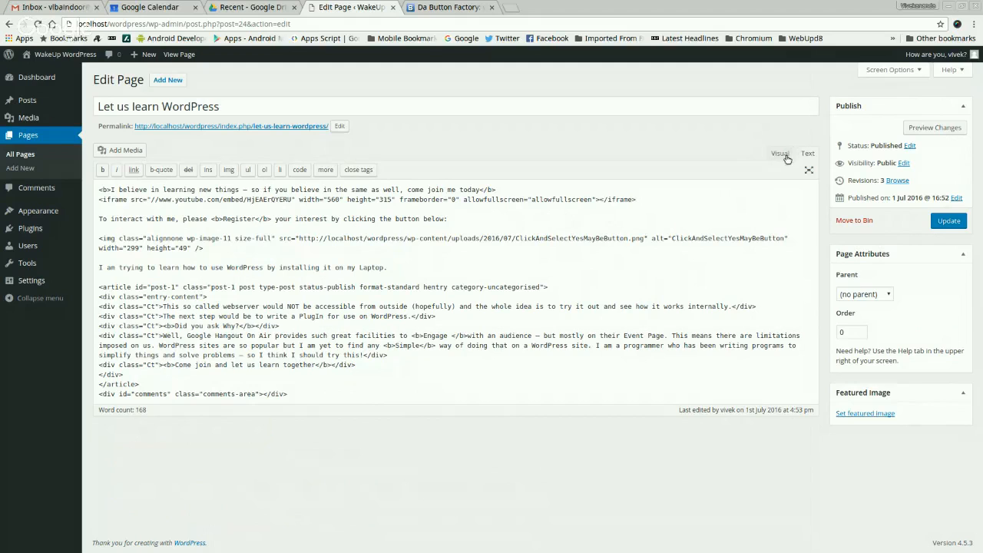
click(777, 157)
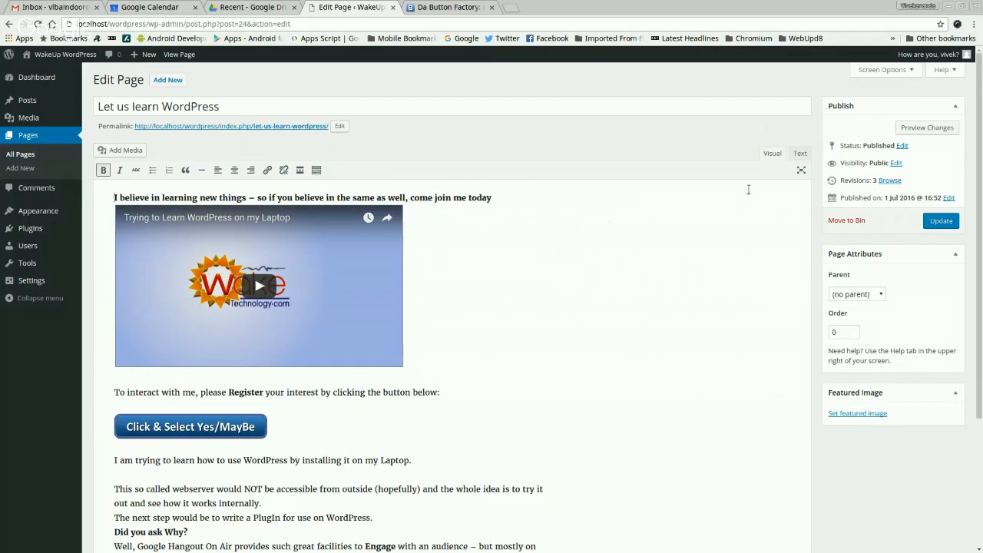
click(805, 158)
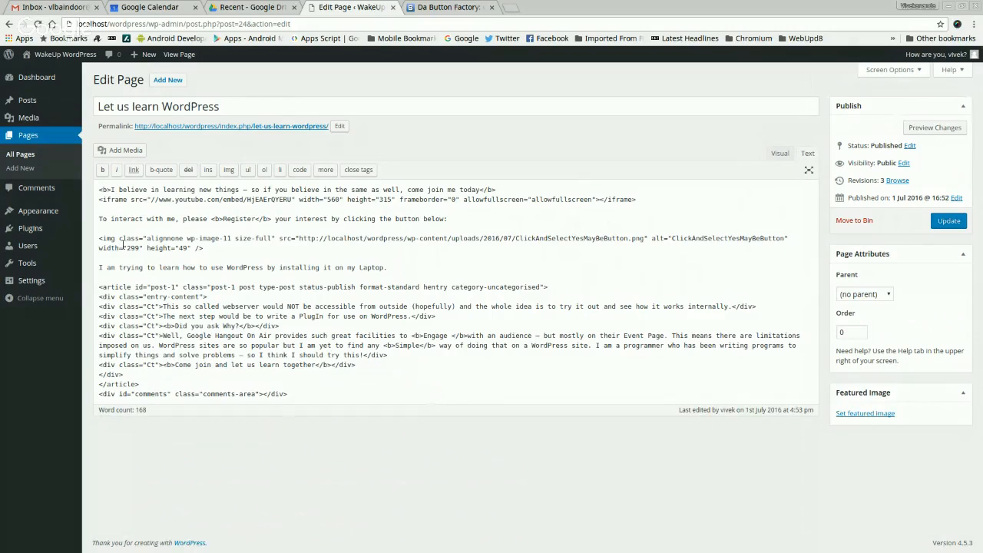
click(99, 239)
drag(104, 200, 260, 215)
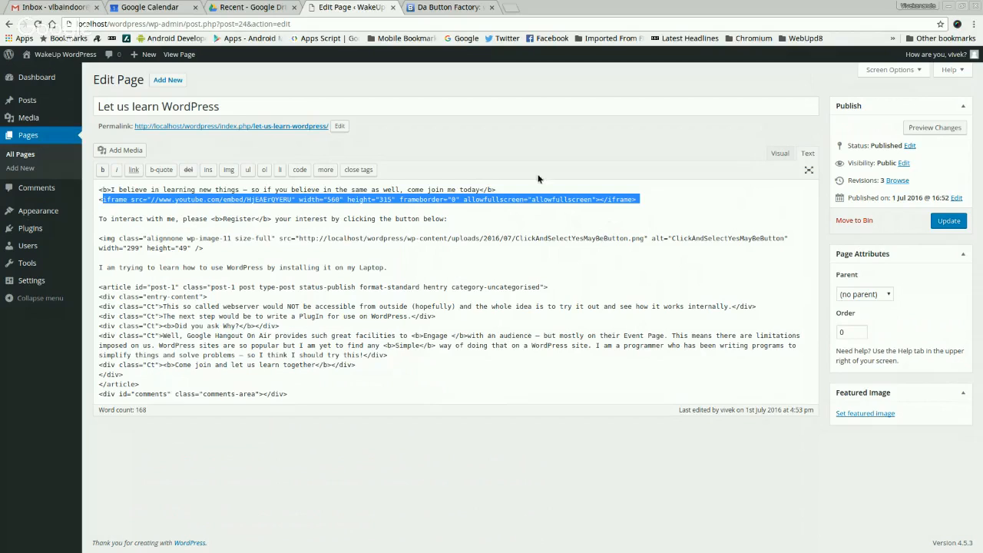
click(685, 210)
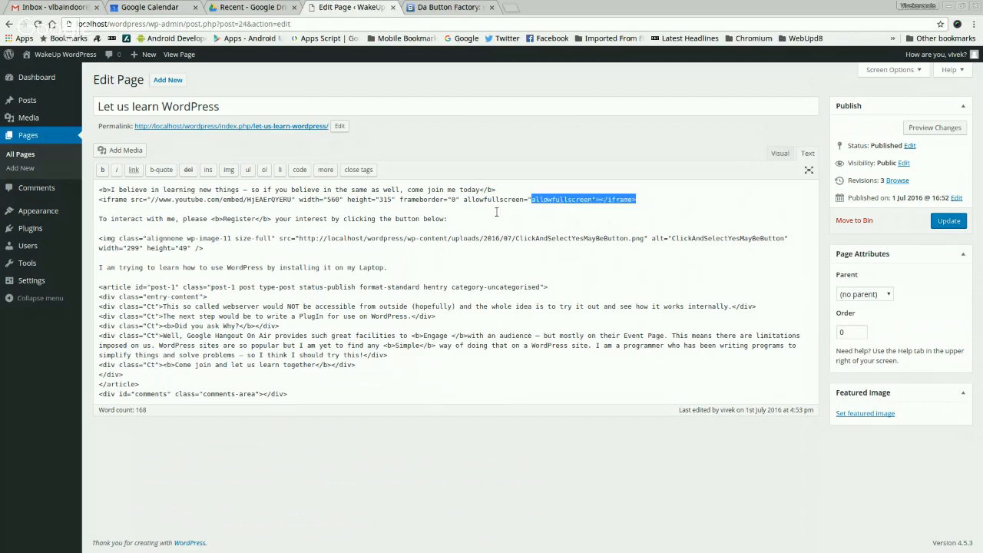
drag(639, 201, 98, 208)
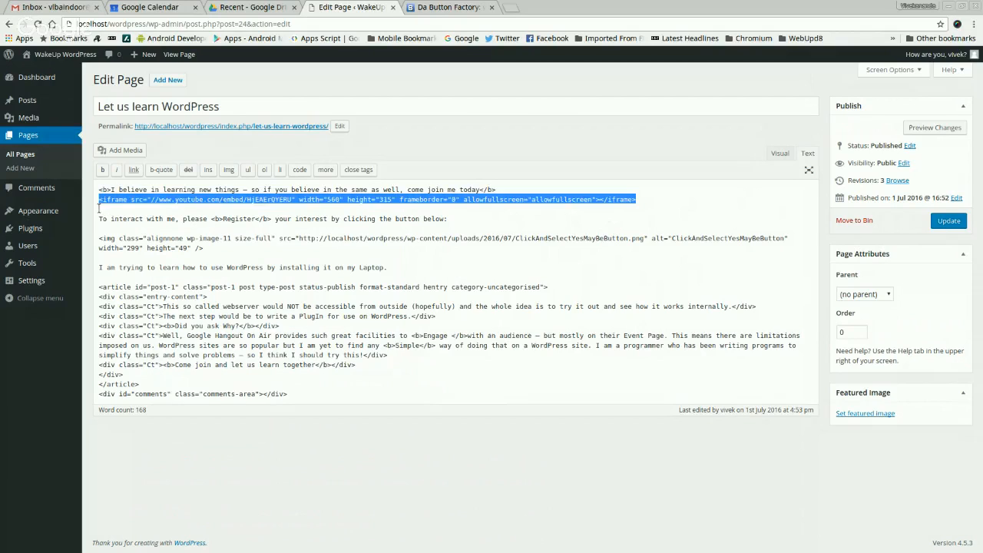
click(551, 212)
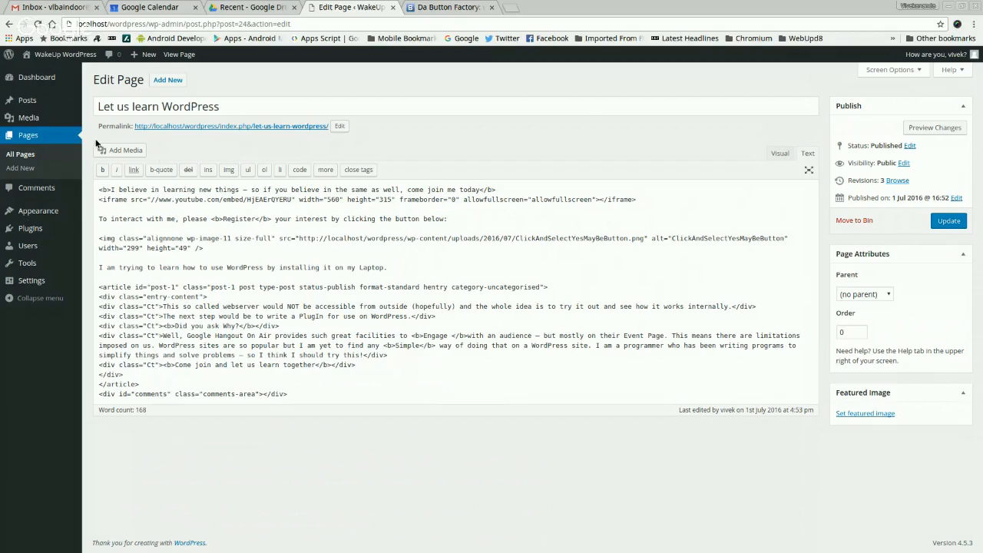
click(782, 157)
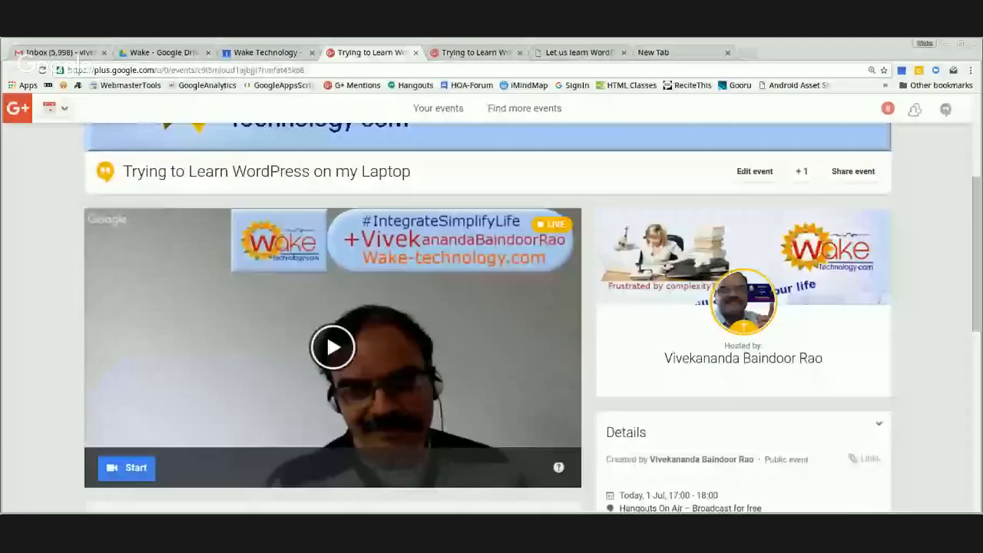
- On the Google+ event page, show the links in the event's Details and examine the video embed code
scroll(492, 308, up, 2)
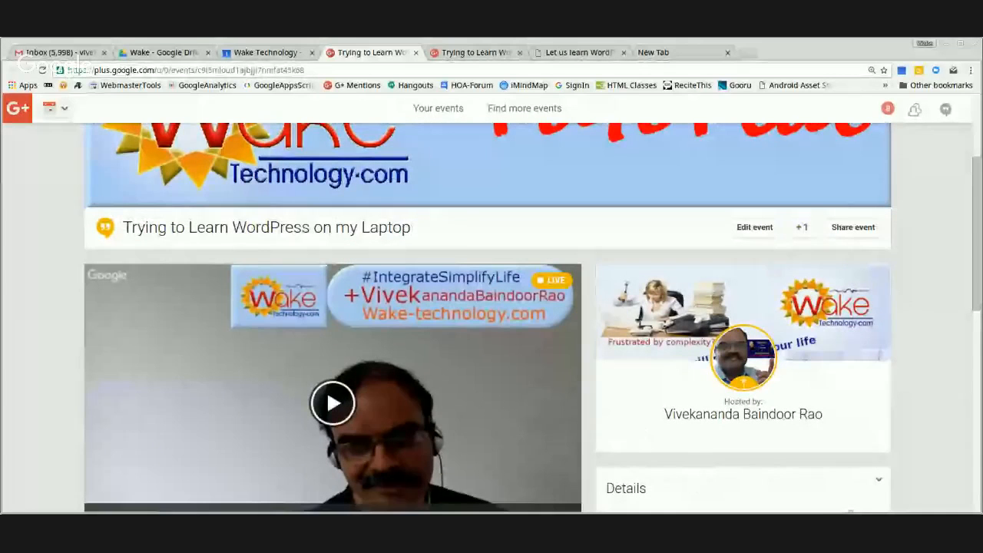
scroll(492, 315, down, 5)
scroll(492, 315, up, 3)
scroll(523, 112, up, 4)
scroll(522, 112, down, 1)
scroll(523, 112, down, 4)
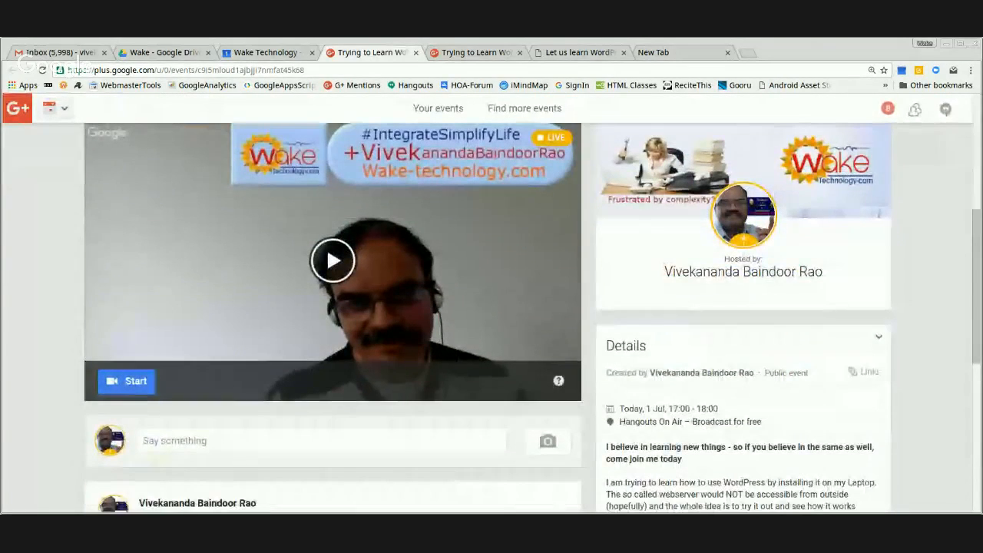
scroll(492, 315, down, 1)
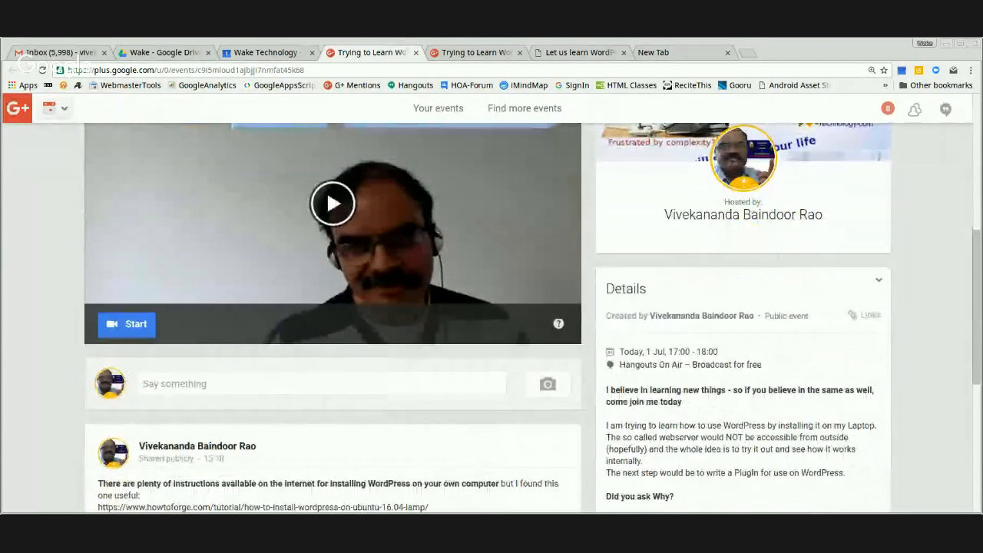
click(879, 281)
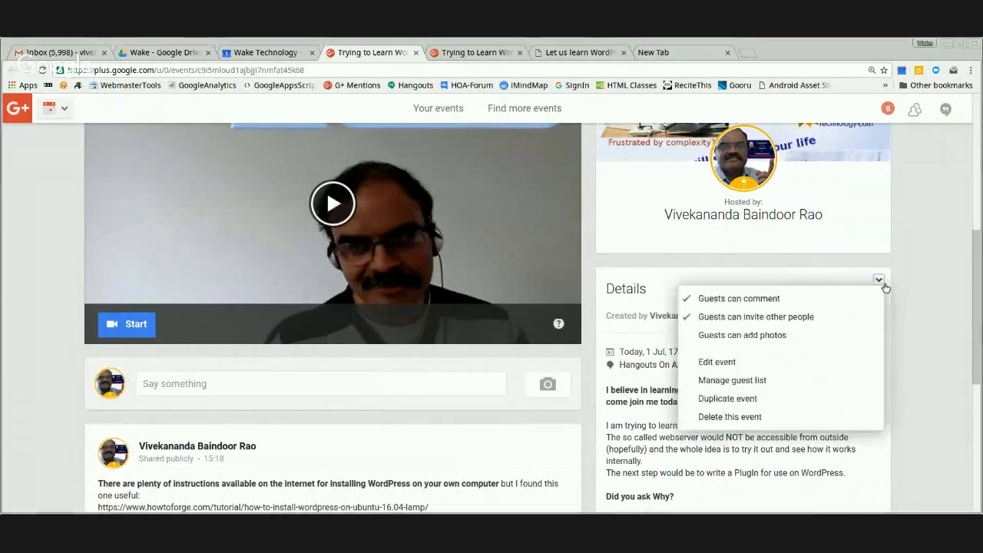
click(921, 281)
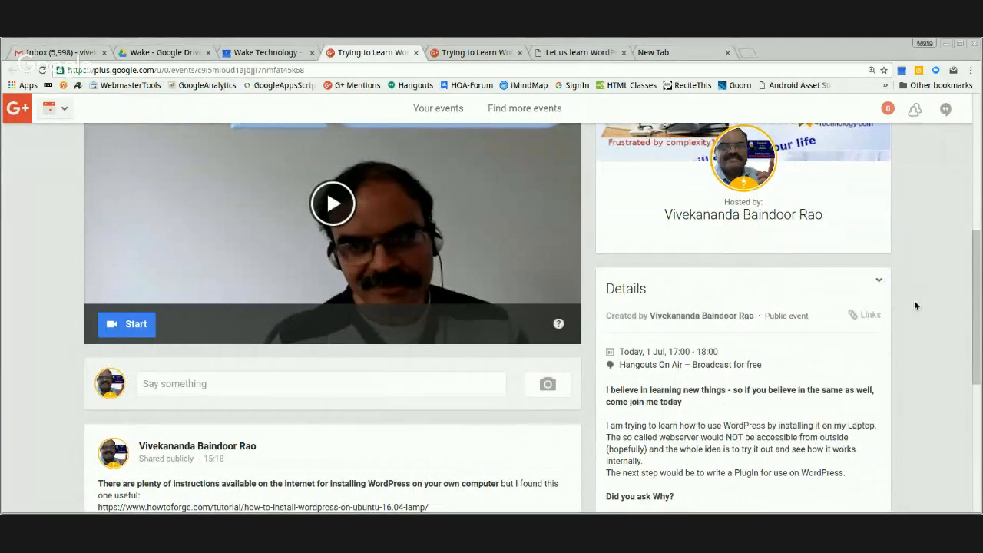
click(877, 319)
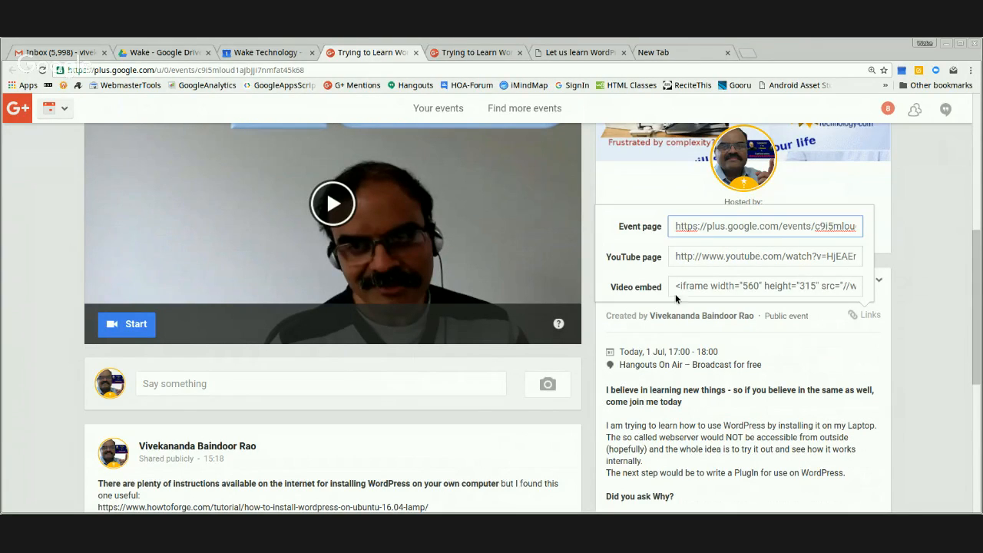
drag(679, 290, 871, 295)
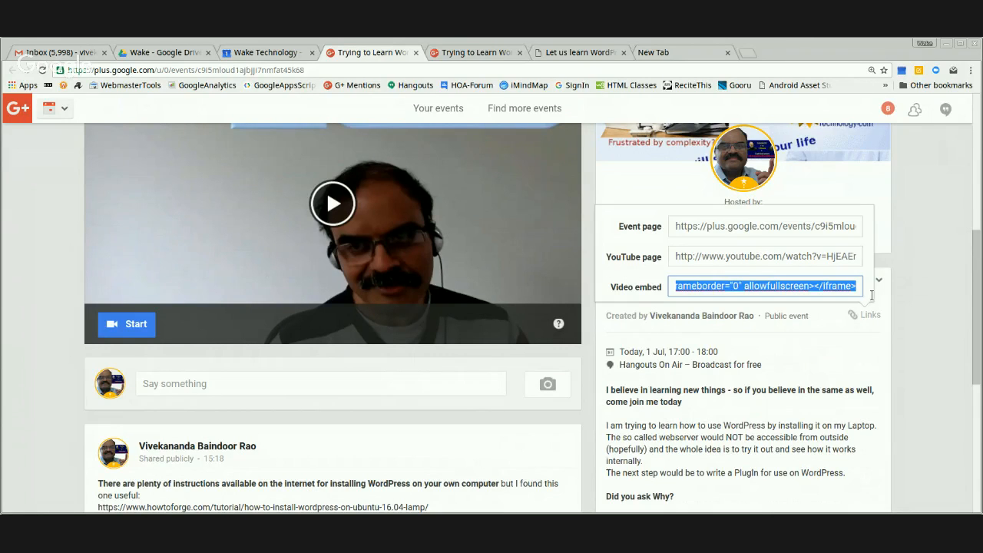
click(952, 326)
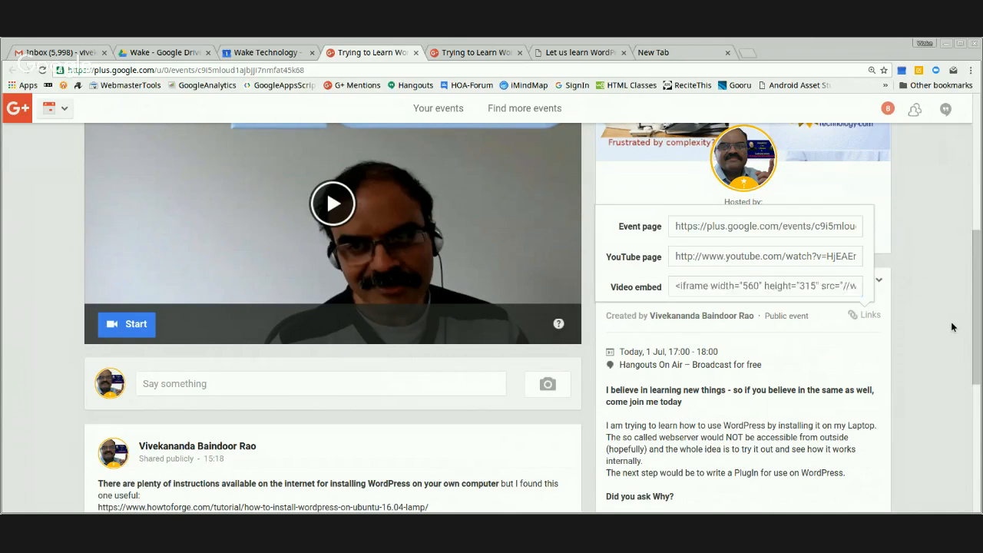
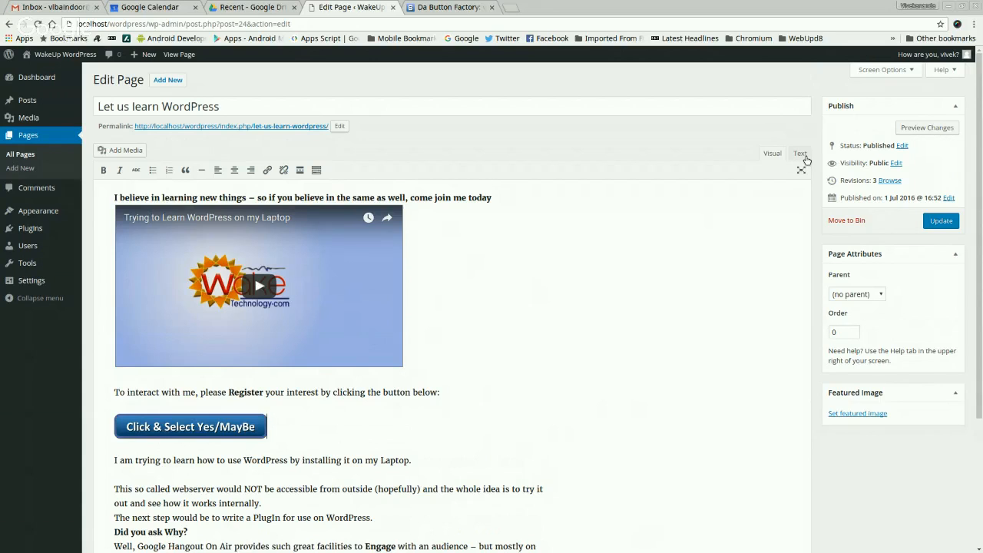
- Back in the WordPress page, examine the HTML source of the video iframe and the button's img tag, and return to the visual view
click(804, 156)
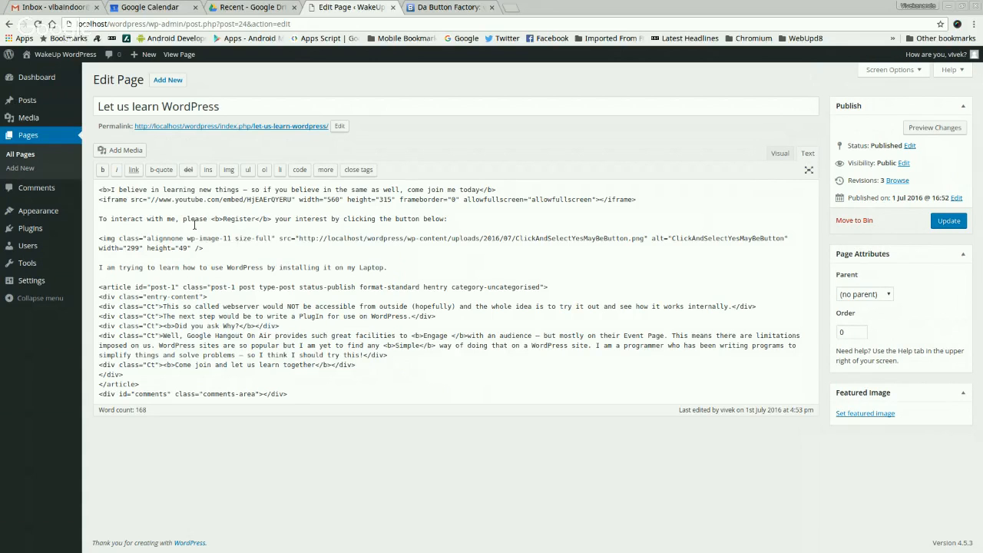
drag(103, 207, 657, 206)
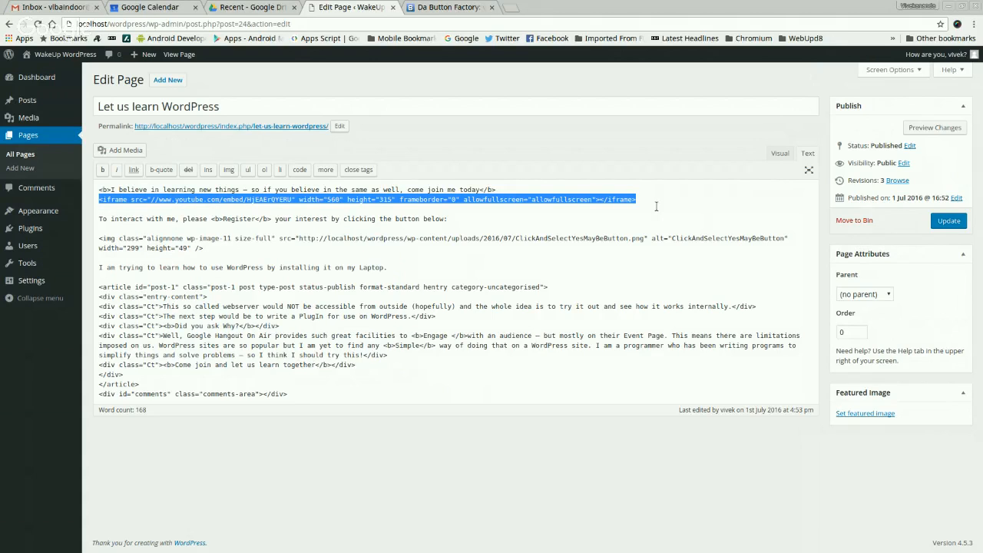
click(308, 262)
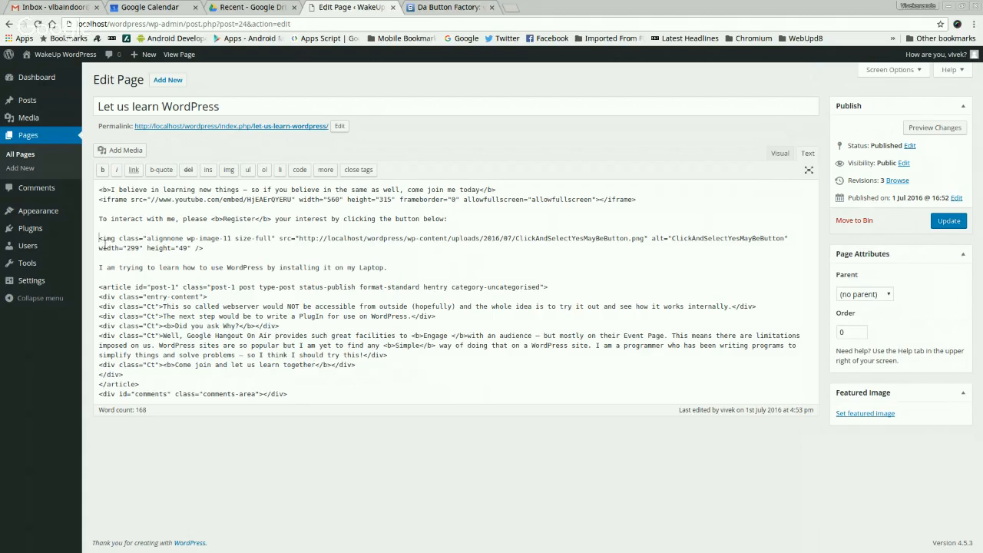
drag(100, 240, 202, 252)
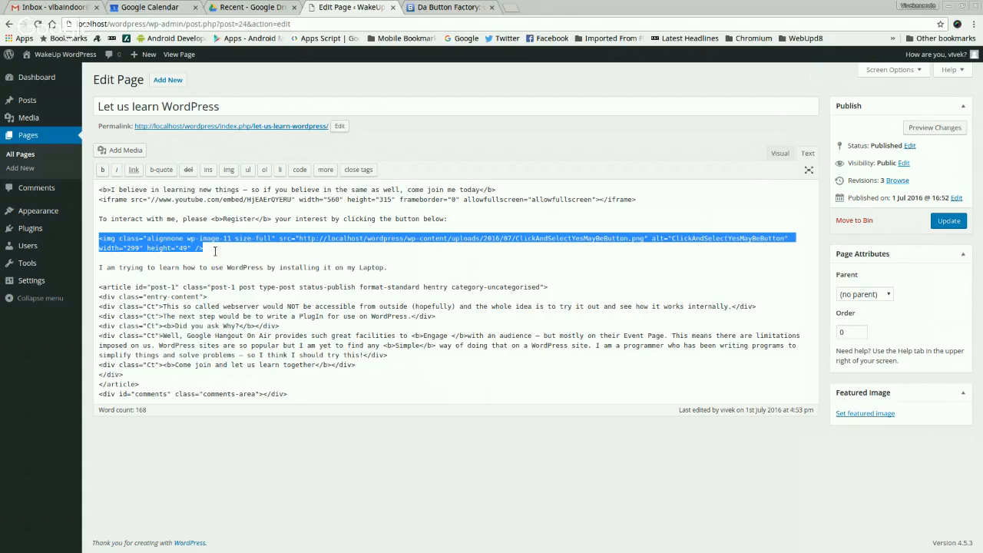
click(502, 270)
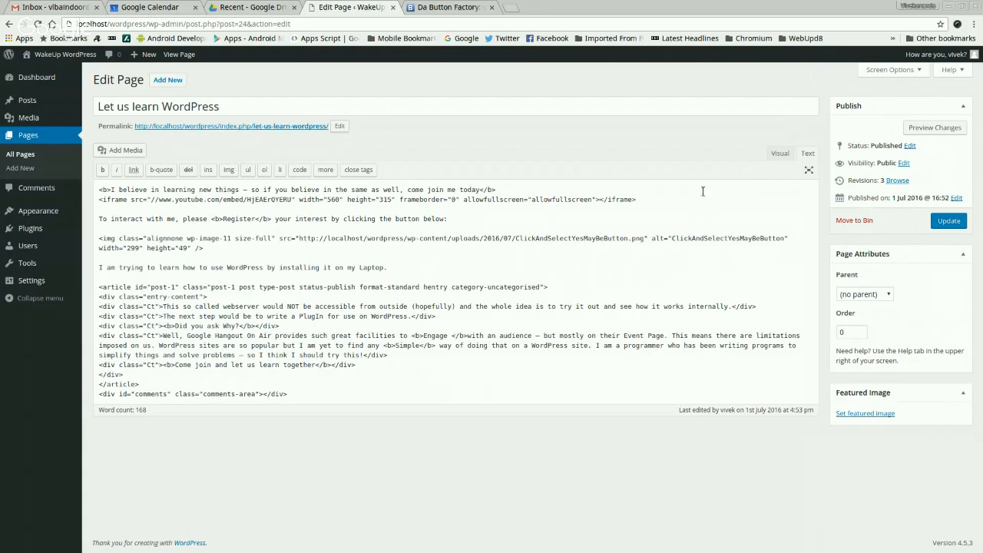
click(782, 154)
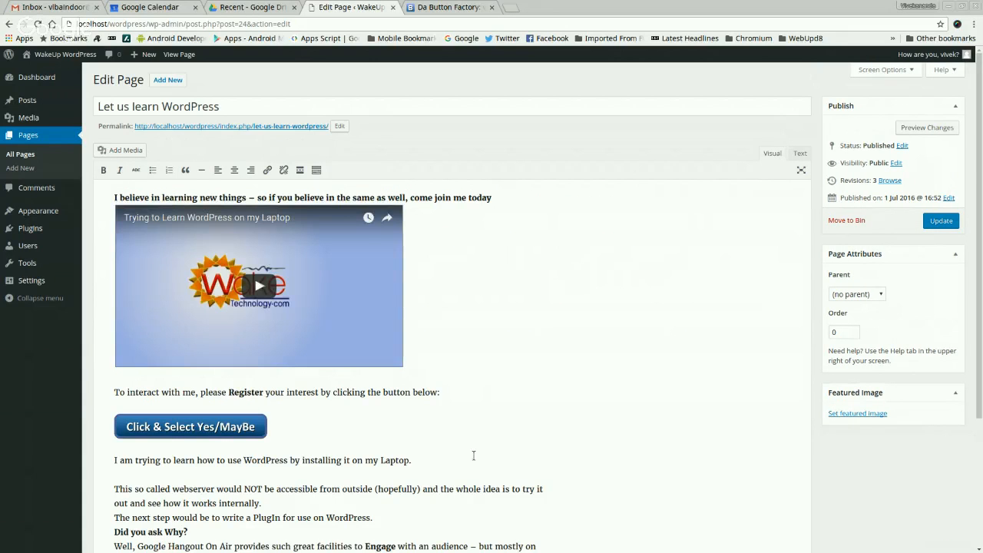
click(208, 432)
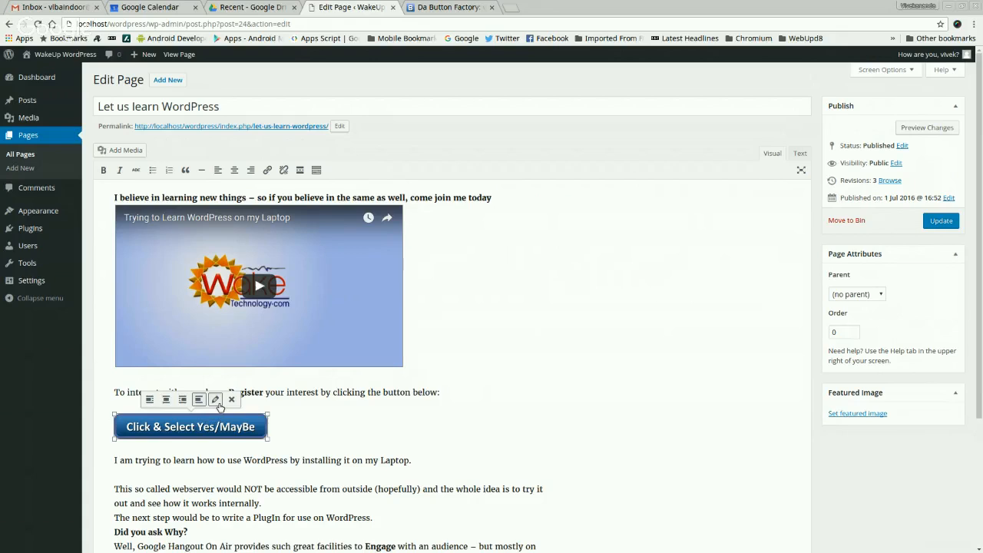
click(215, 399)
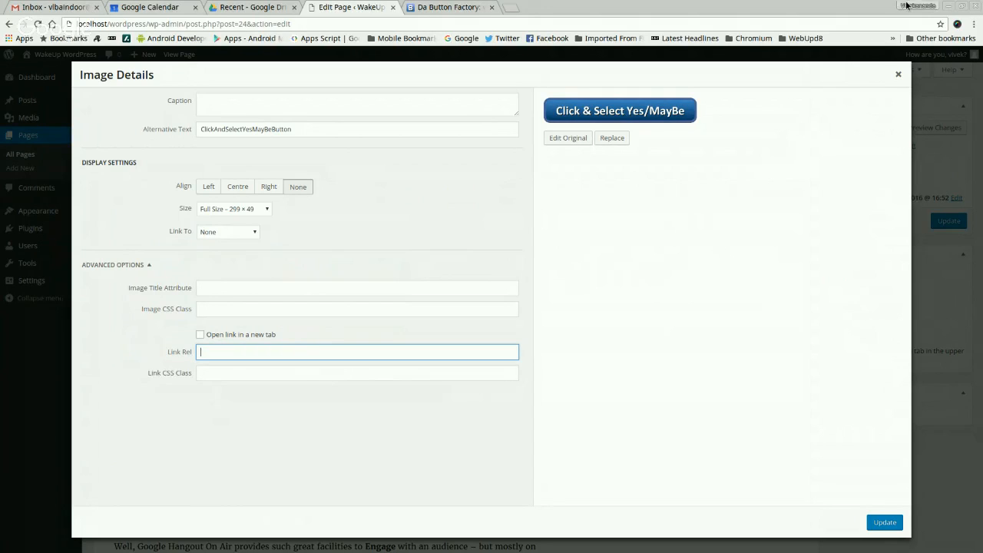
click(963, 6)
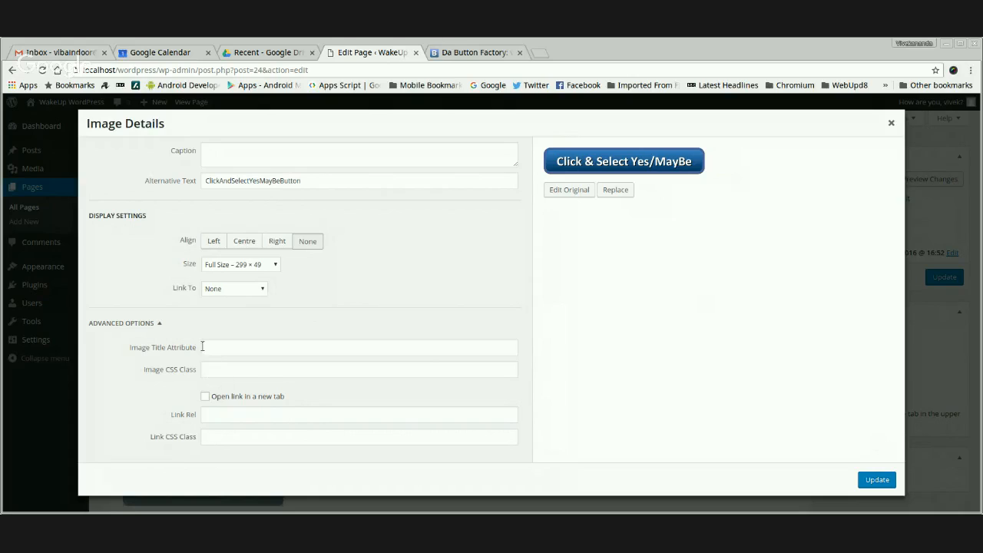
click(215, 352)
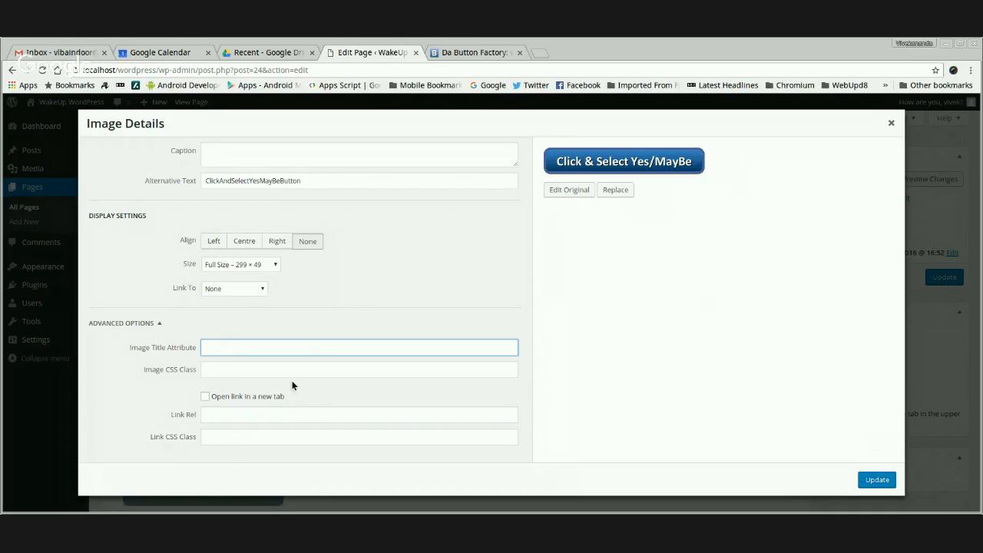
click(224, 421)
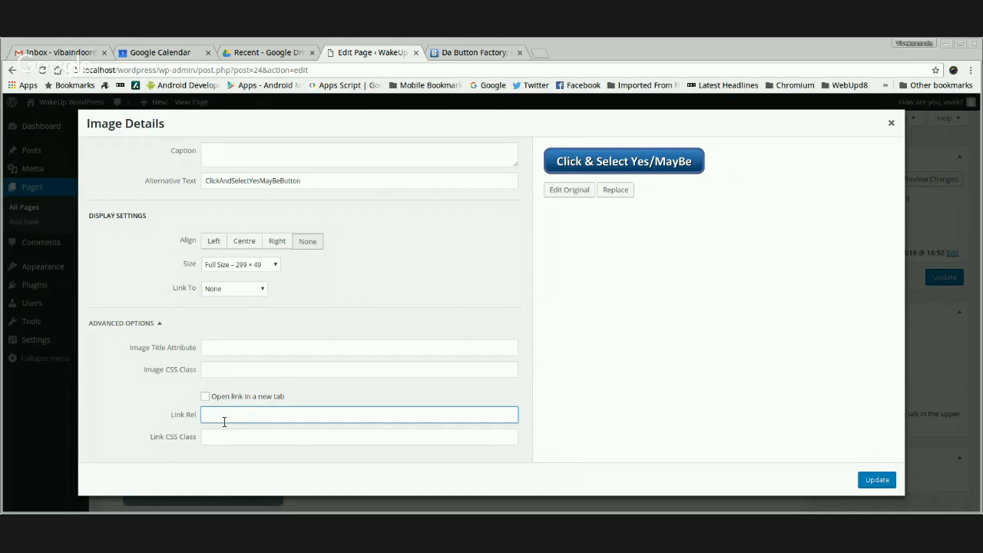
text(https://plus.google.com/u/0/events/c9i5mloud1ajbjji7nmfat45k68)
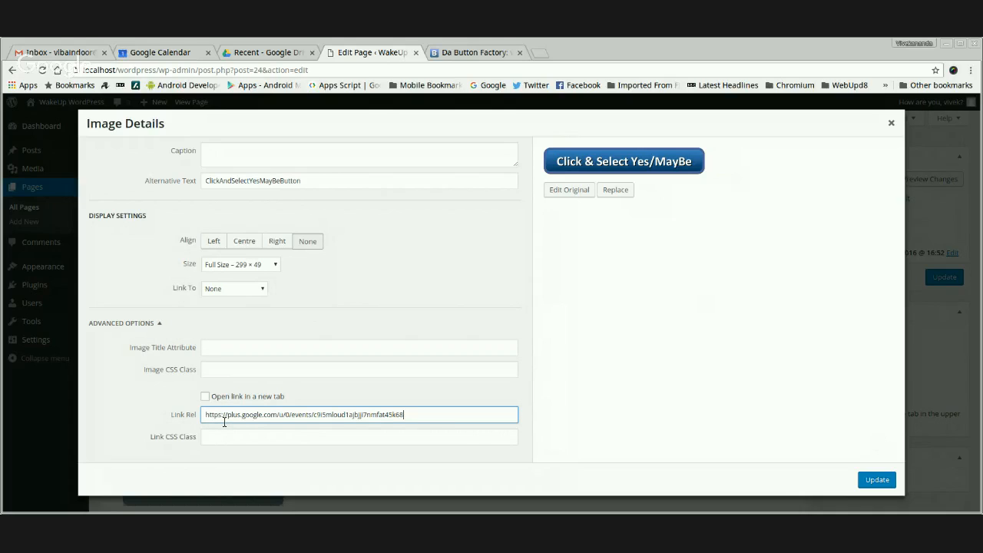
click(878, 480)
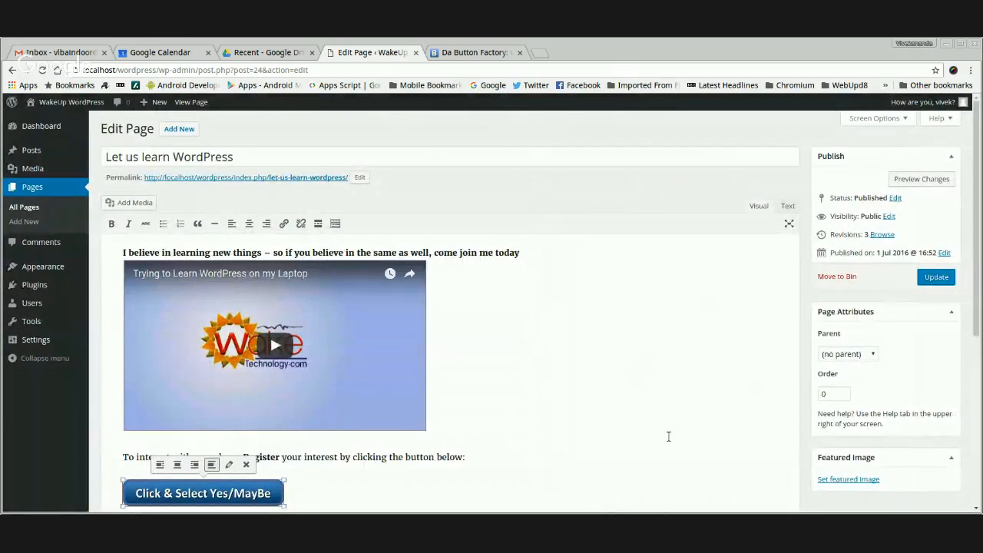
- Check the page's HTML source for the event link on the button image and return to the visual view
click(551, 394)
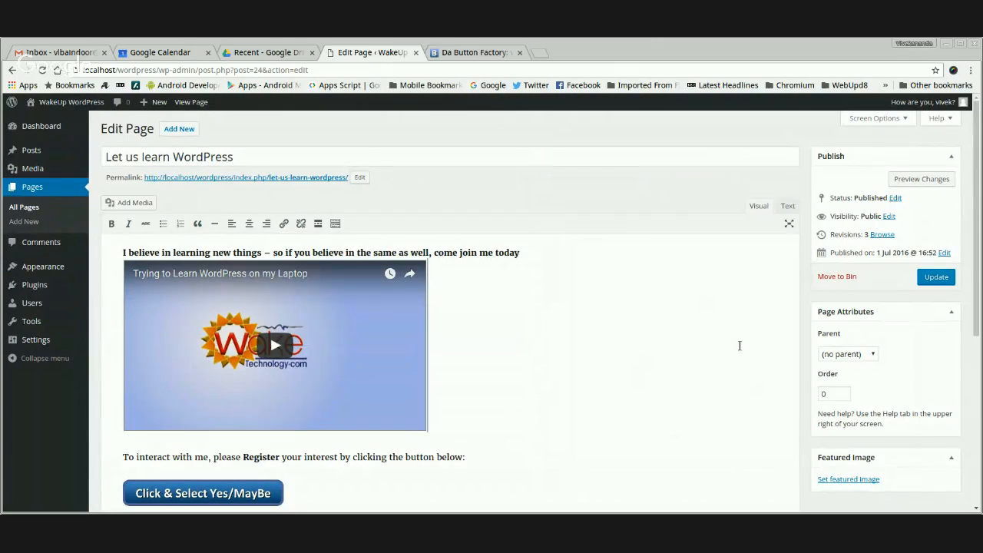
click(789, 208)
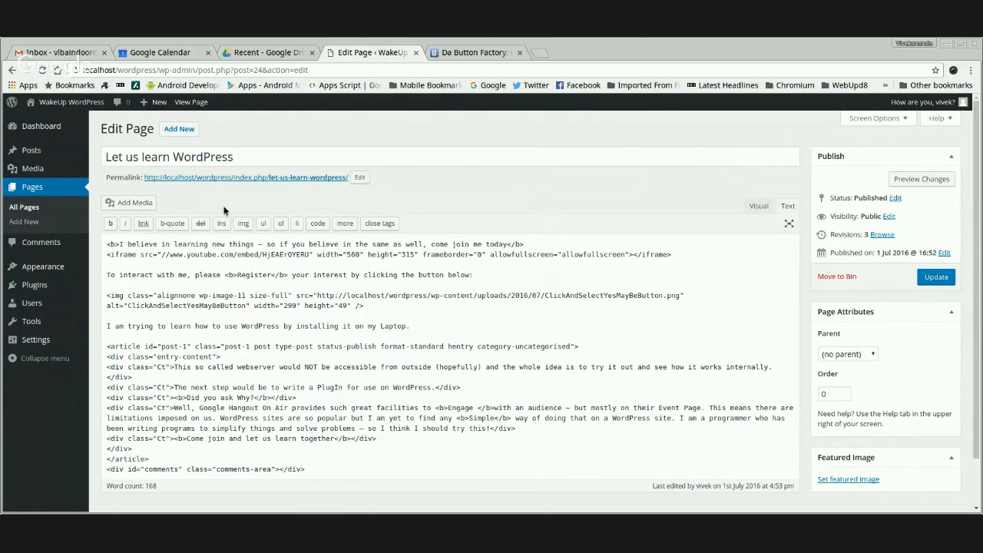
click(761, 207)
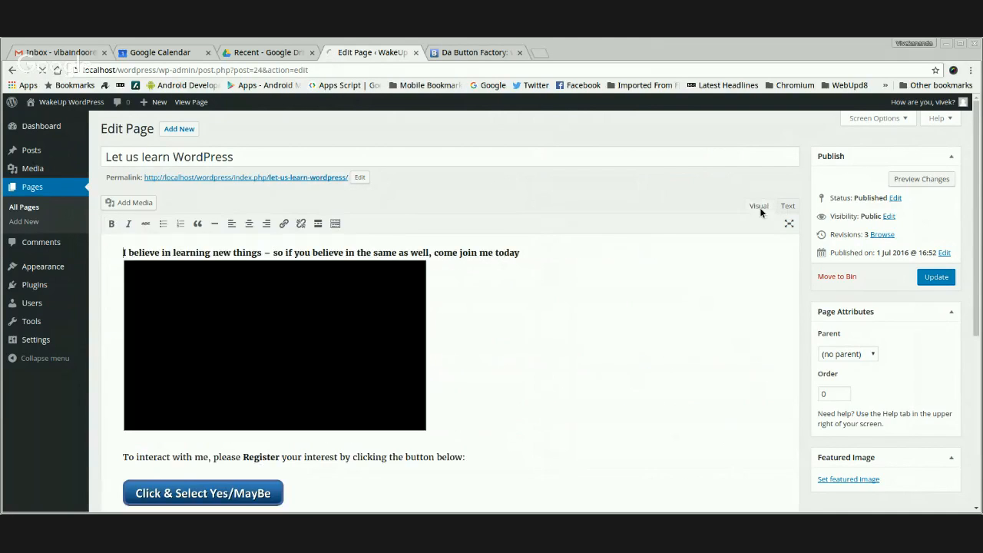
scroll(530, 399, down, 2)
scroll(535, 398, down, 1)
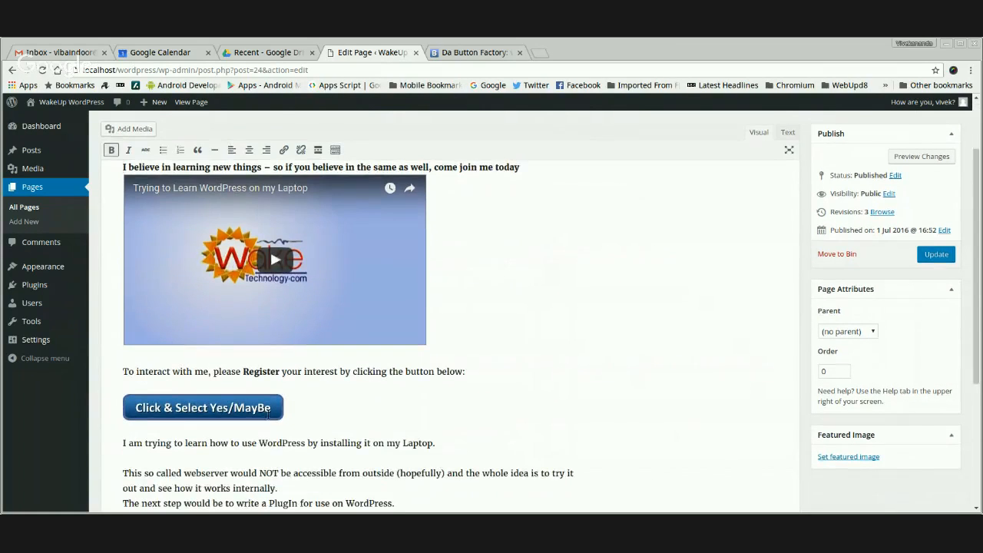
click(223, 407)
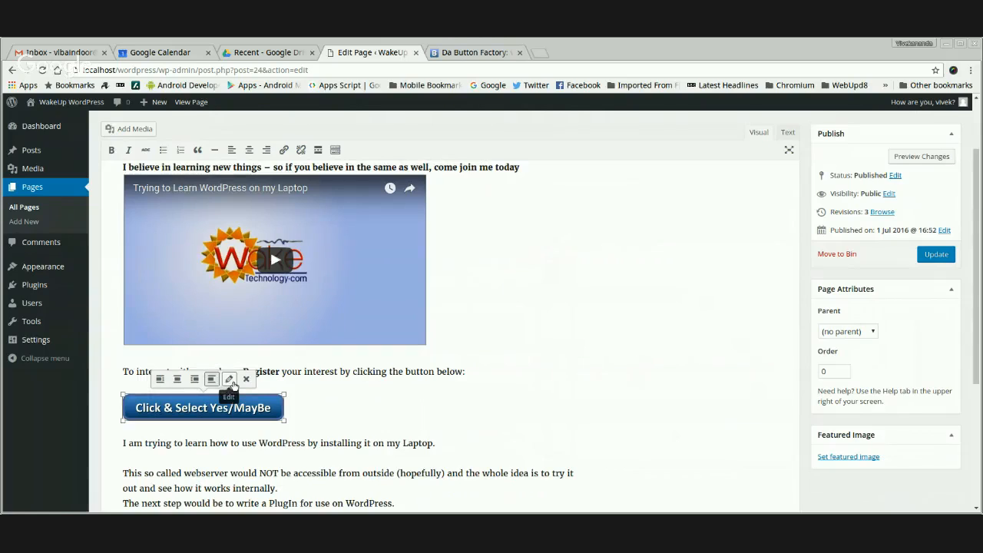
click(228, 386)
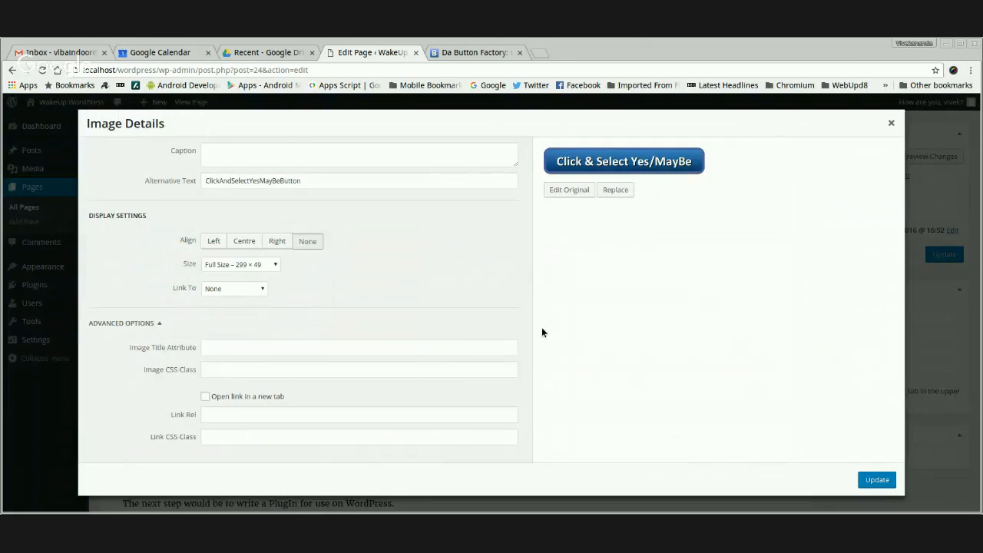
click(235, 416)
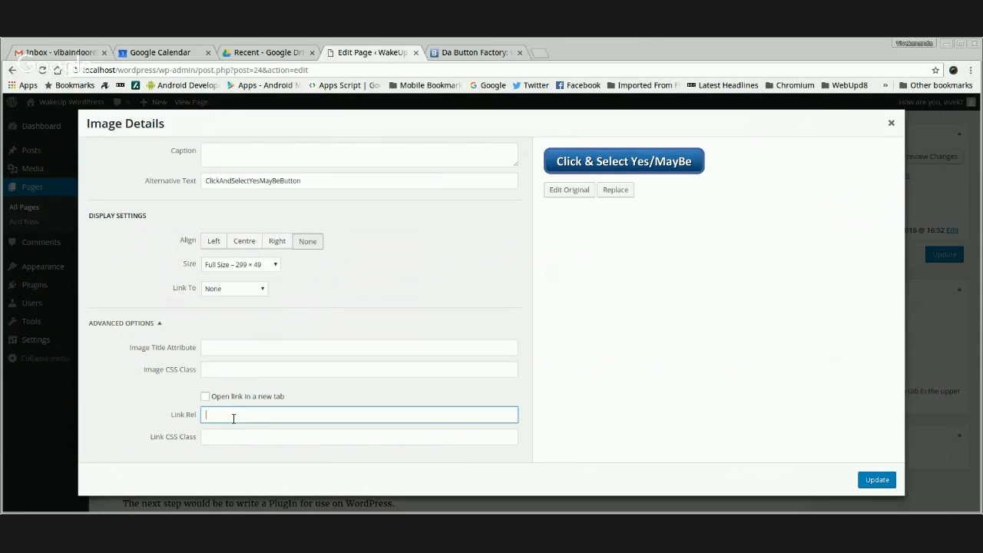
text(https://plus.google.com/u/0/events/c9i5mloud1ajbjji7nmfat45k68)
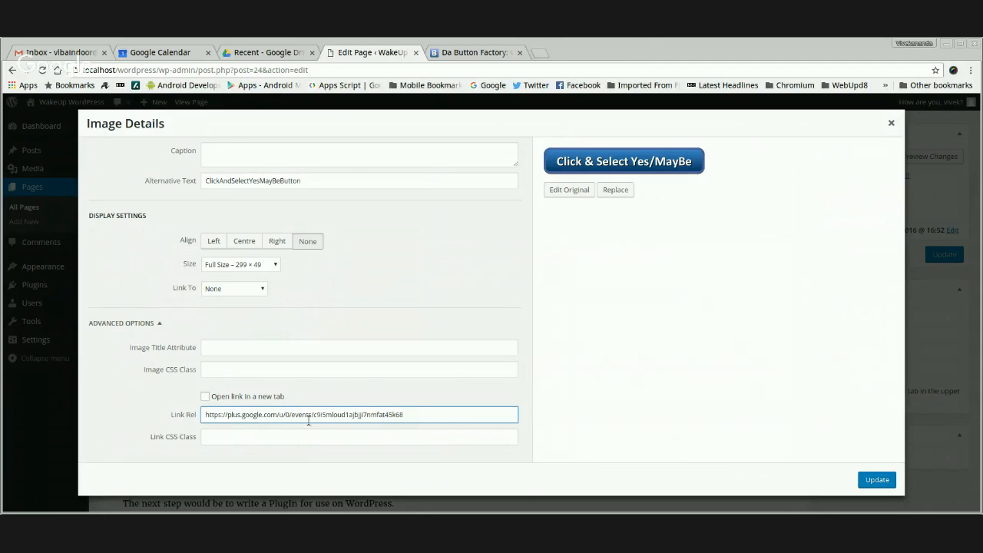
click(877, 481)
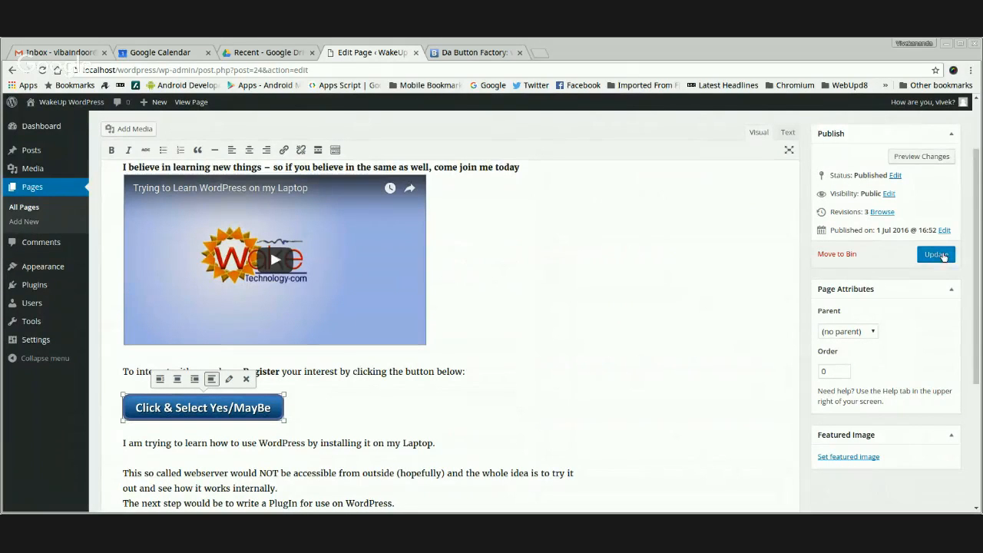
click(939, 256)
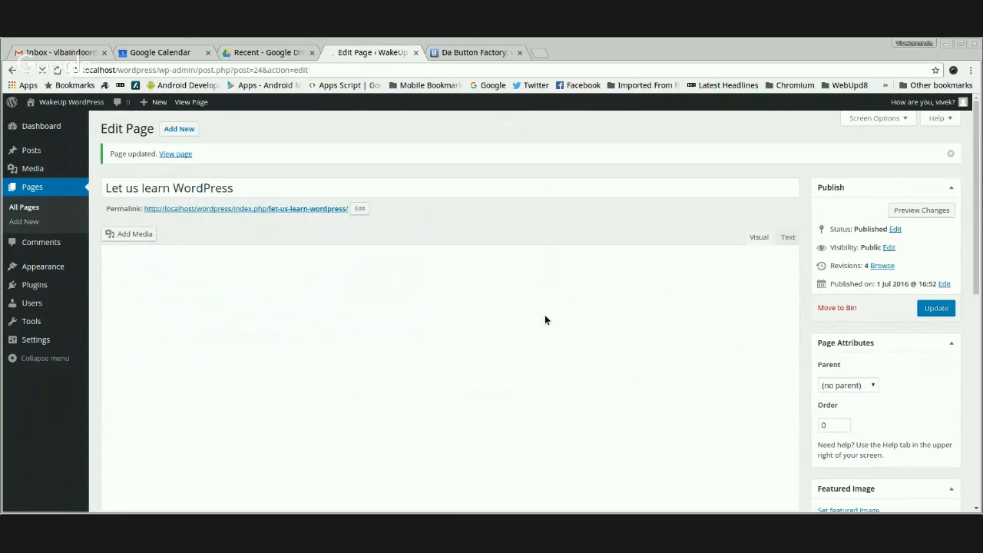
- Examine the button's img tag in the page's HTML source for the event link and return to the visual view
scroll(551, 320, down, 5)
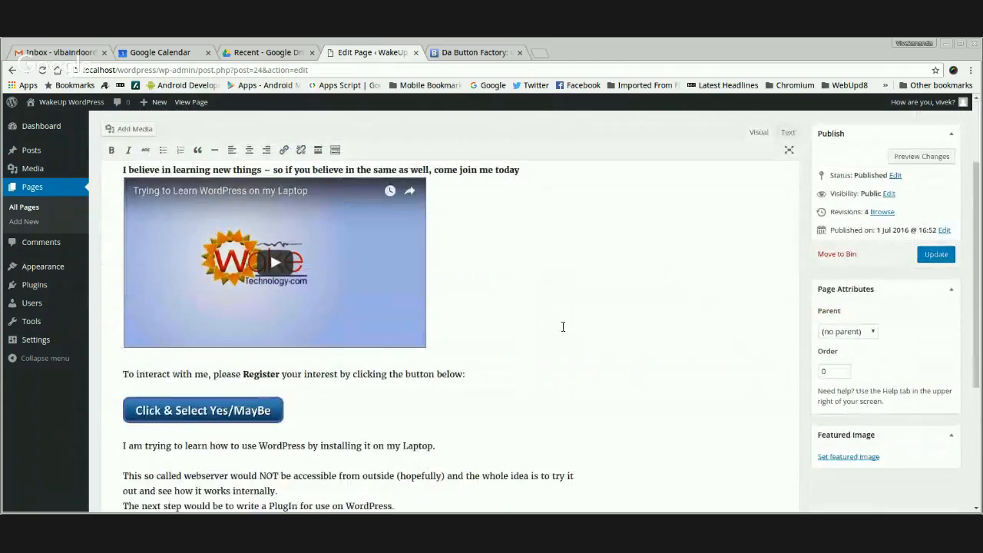
click(787, 132)
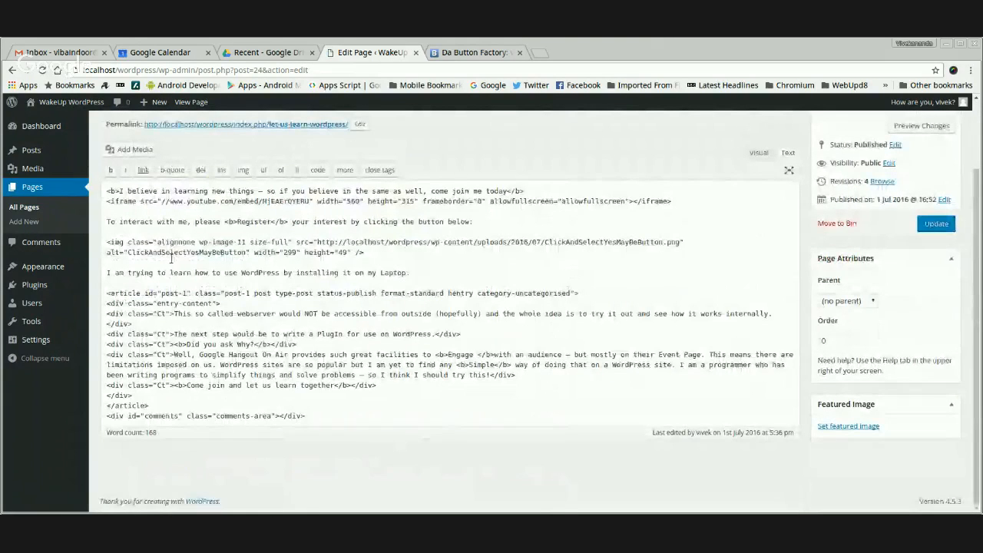
click(162, 257)
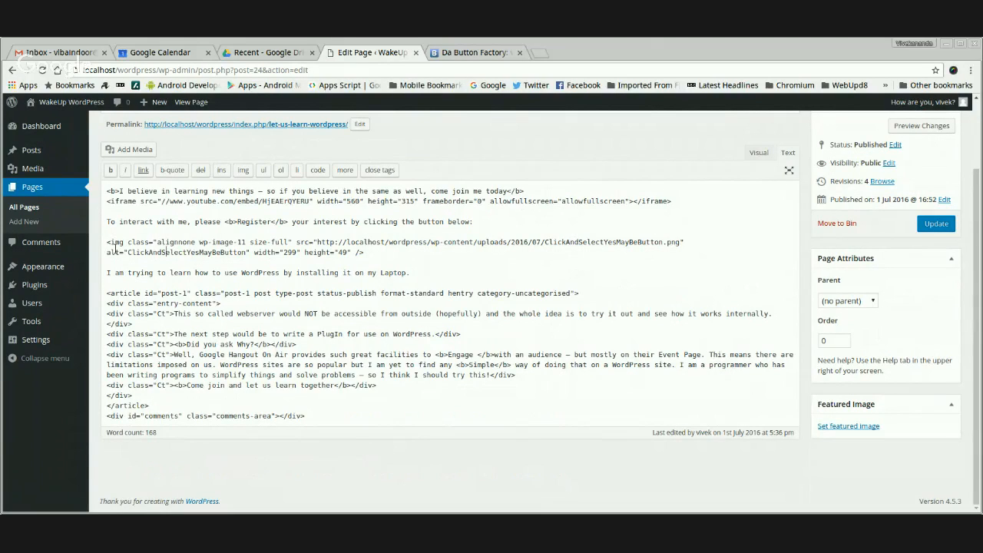
drag(107, 242, 377, 258)
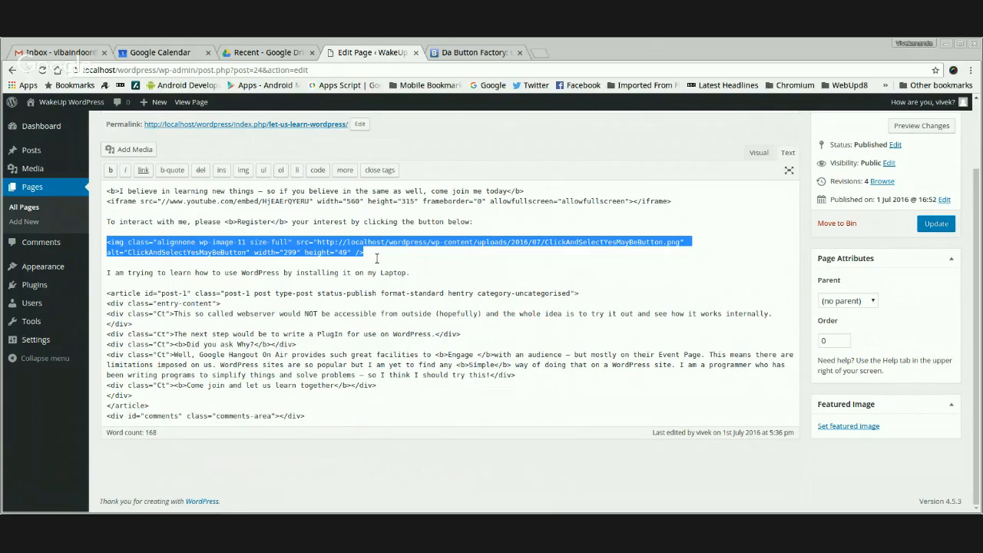
click(501, 277)
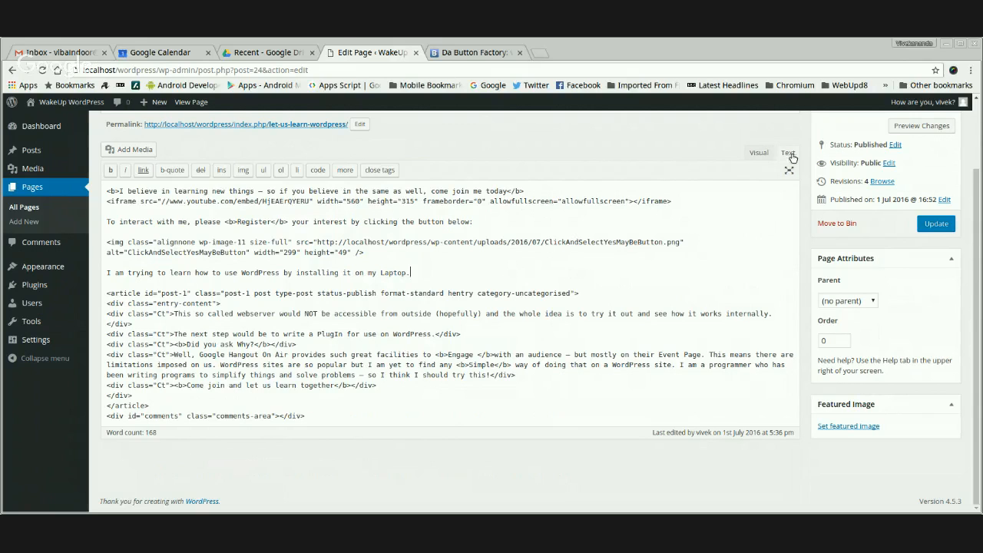
click(760, 153)
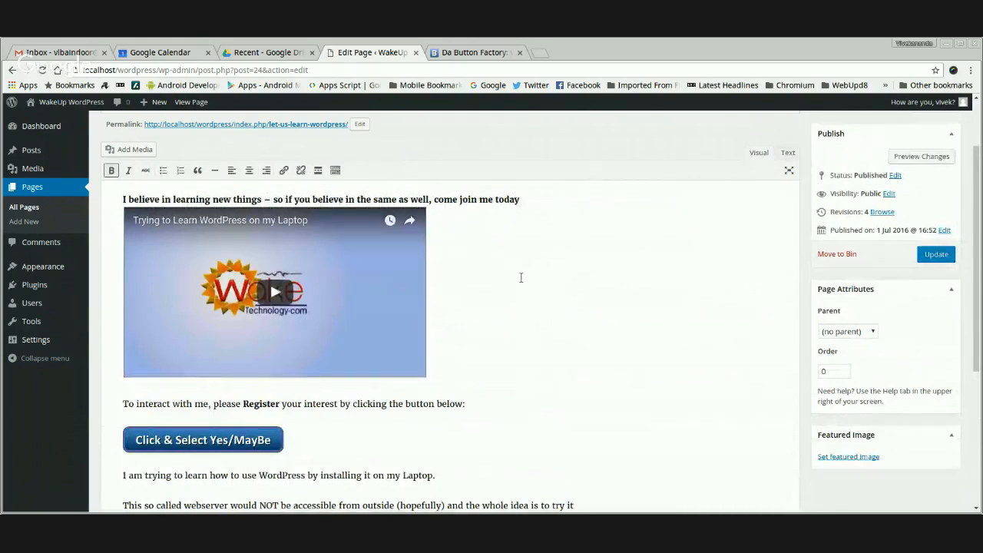
scroll(538, 283, down, 2)
click(265, 364)
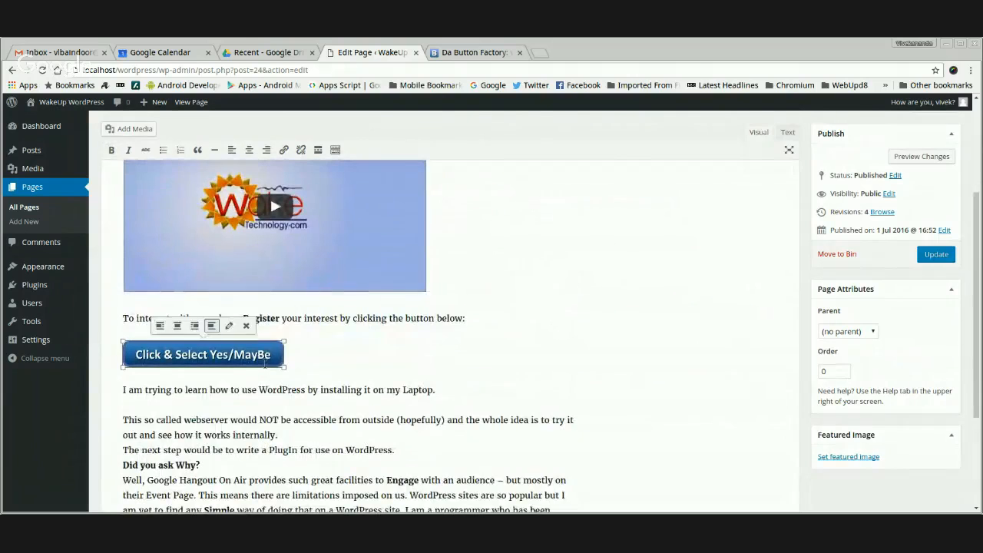
click(229, 325)
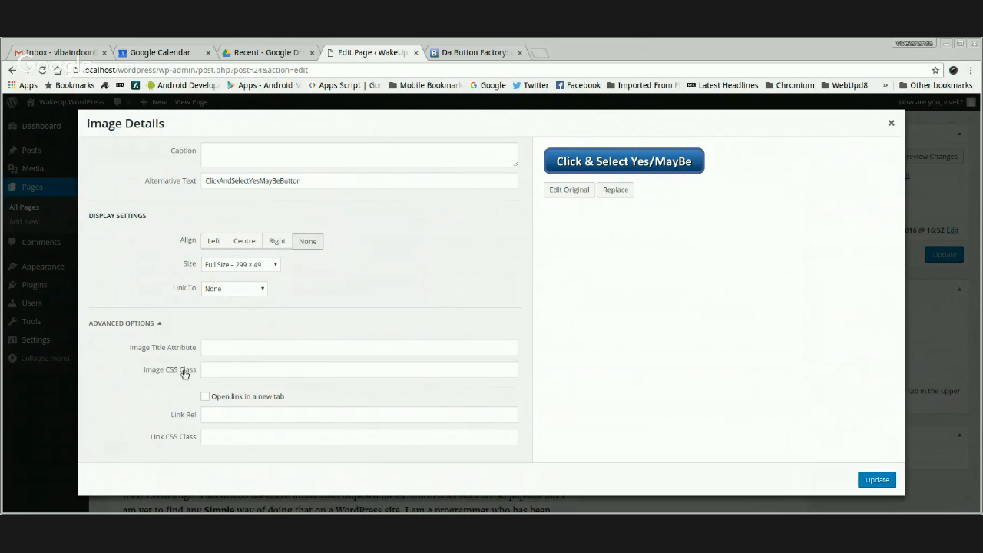
click(230, 422)
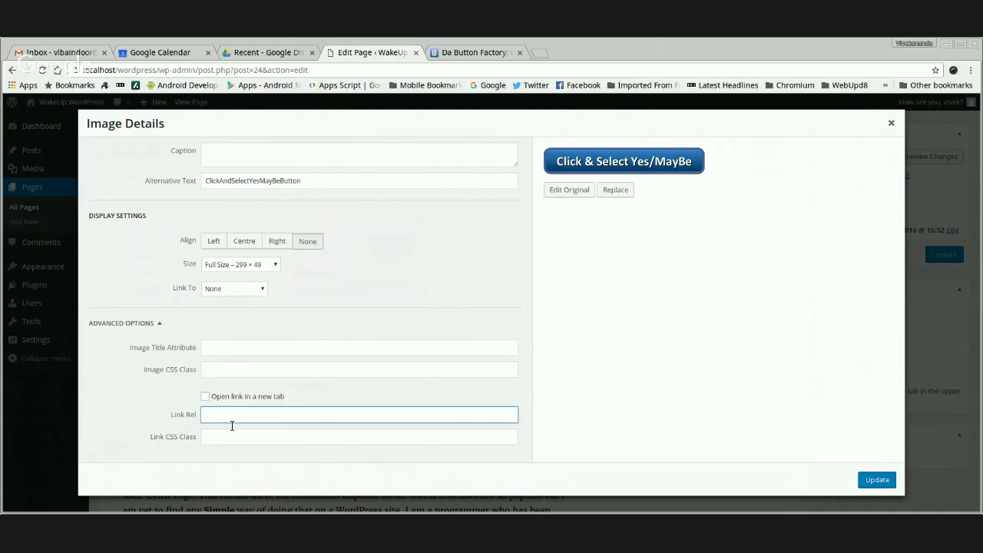
text(https://plus.google.com/u/0/events/c9i5mloud1ajbjji7nmfat45k68)
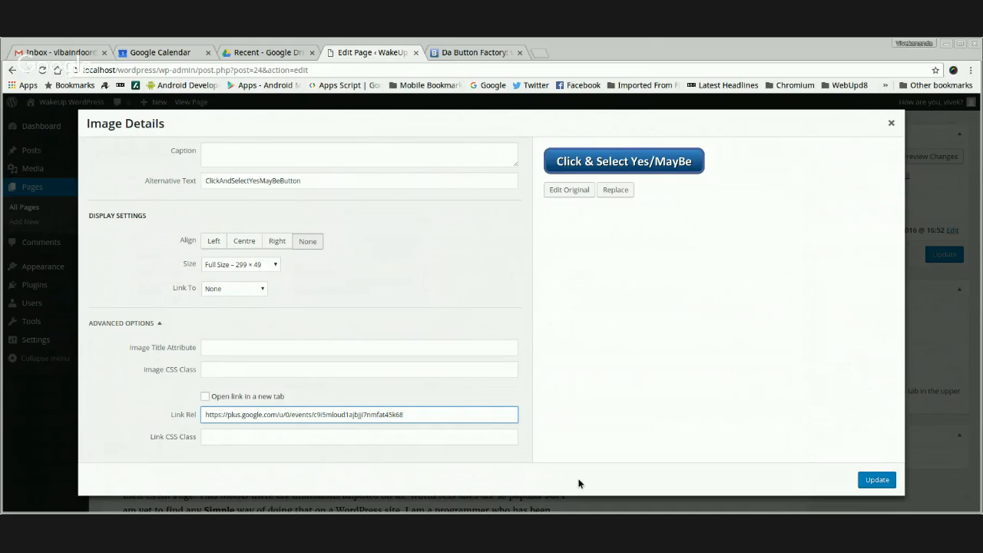
click(248, 436)
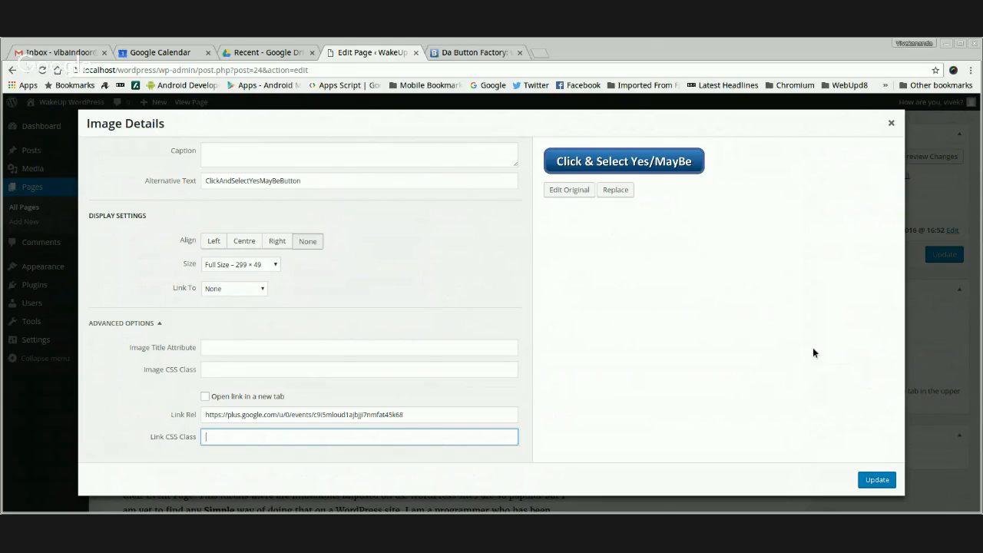
click(874, 310)
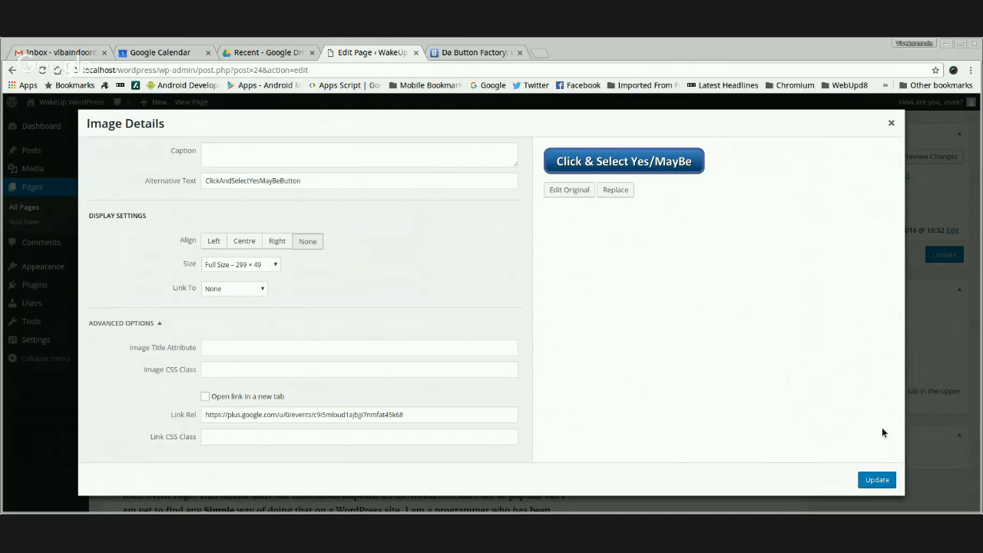
click(892, 480)
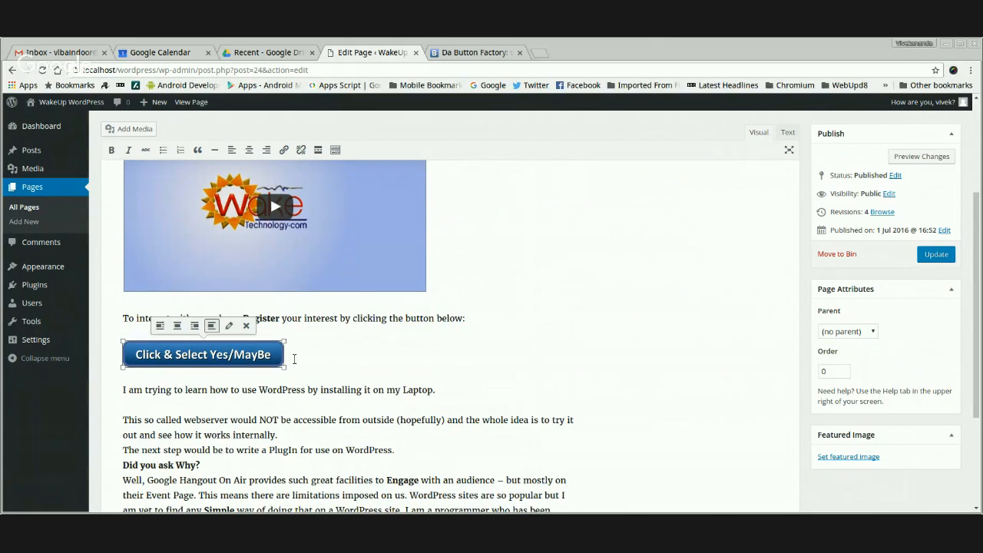
- Reopen the button image's details to check whether the Link Rel was kept, and close them without changes
click(454, 353)
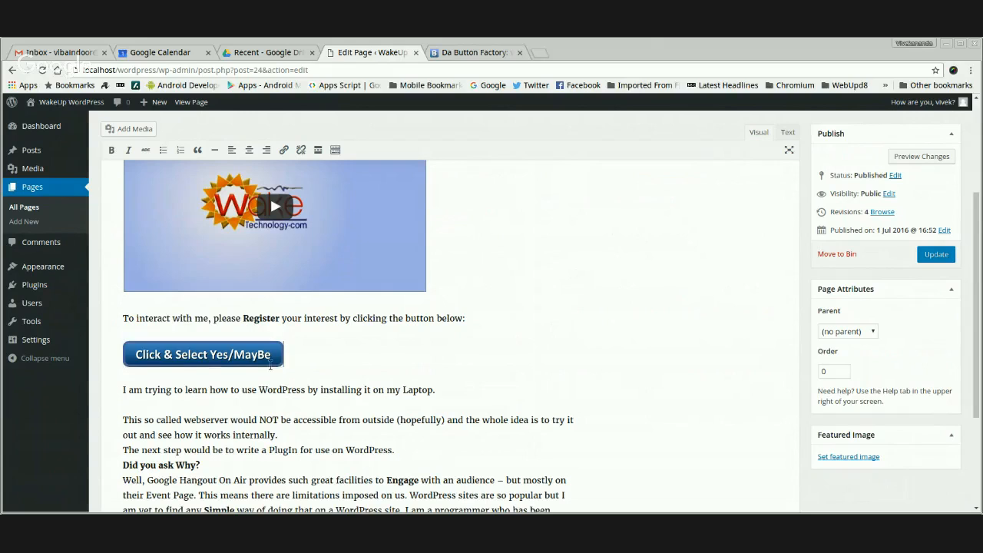
click(265, 361)
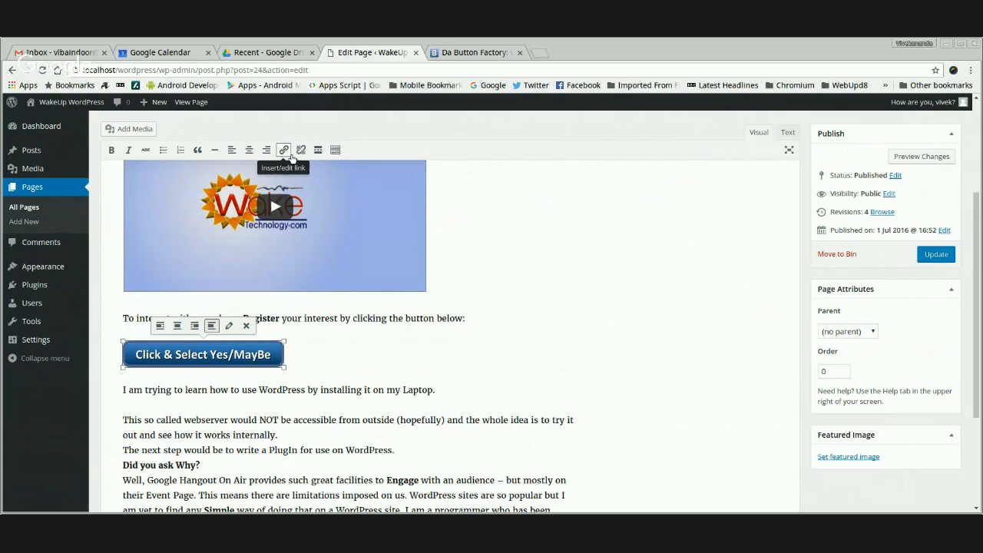
click(229, 327)
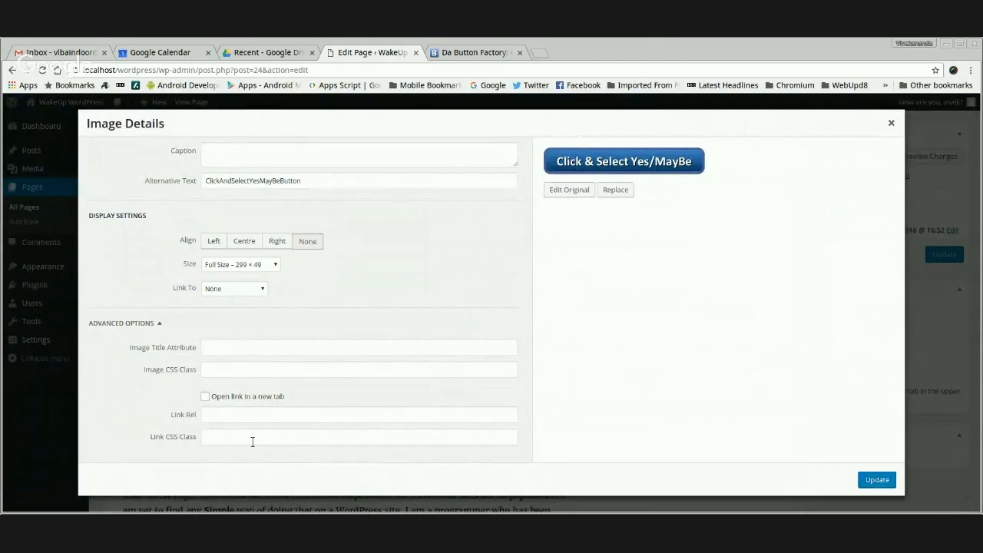
click(893, 124)
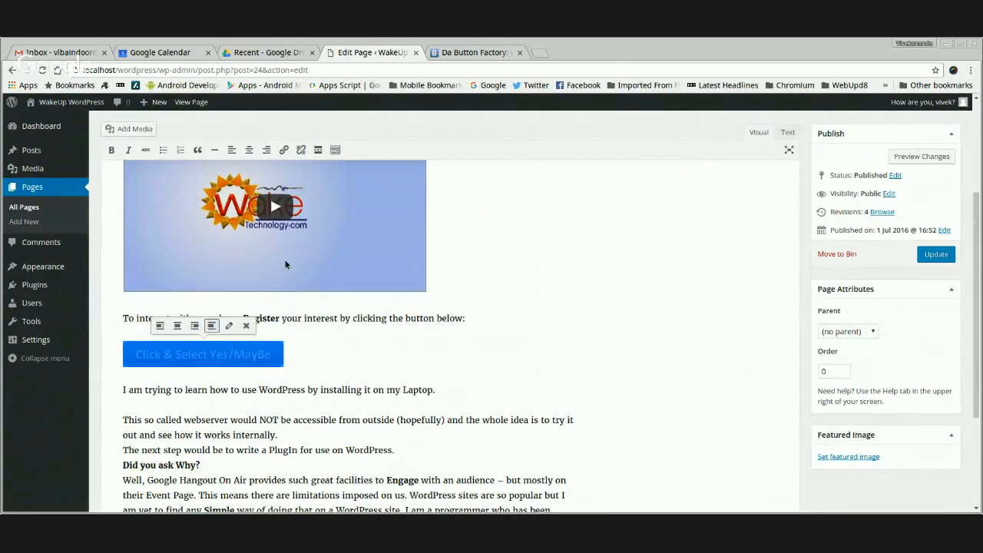
click(477, 325)
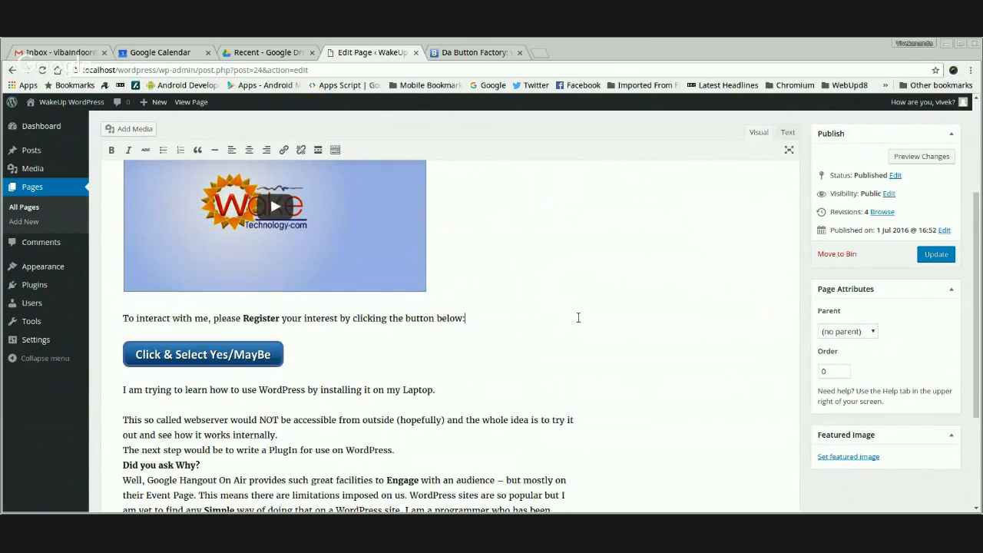
key(Return)
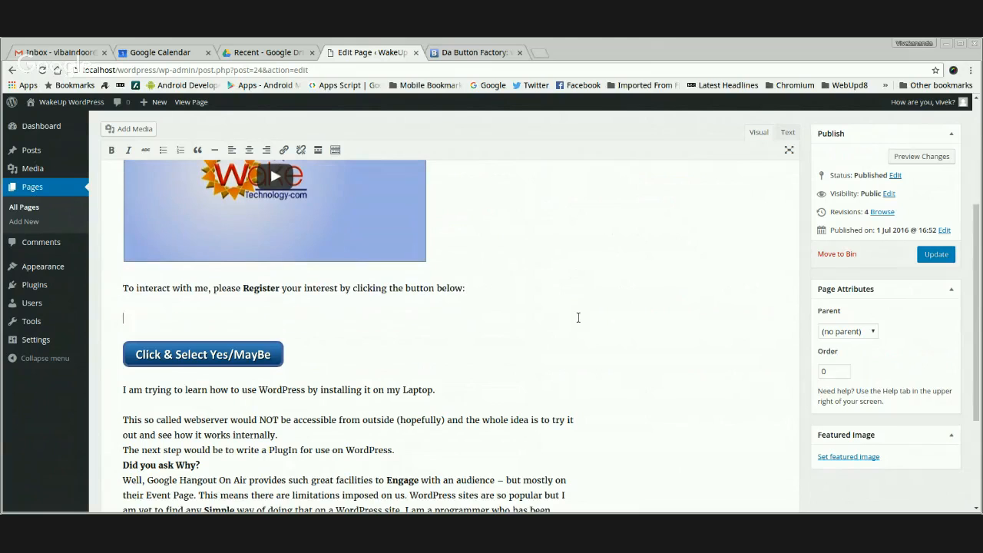
click(284, 151)
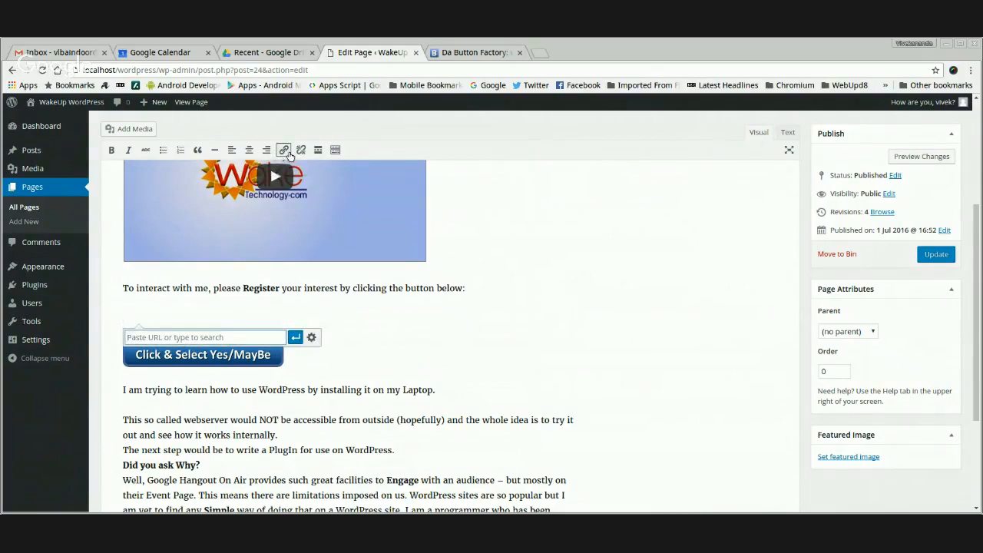
text(https://plus.google.com/u/0/events/c9i5mloud1ajbjjl7nmfat45k68)
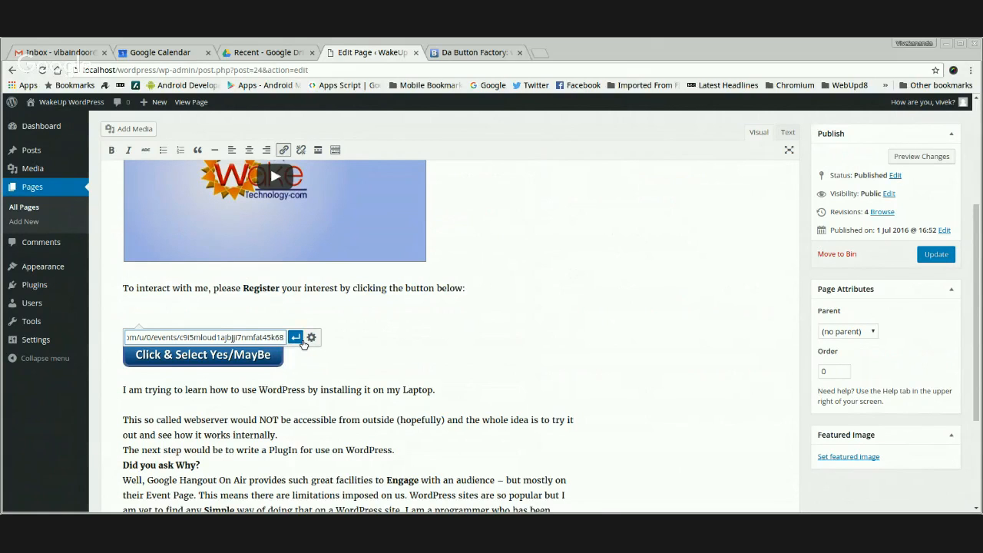
click(300, 341)
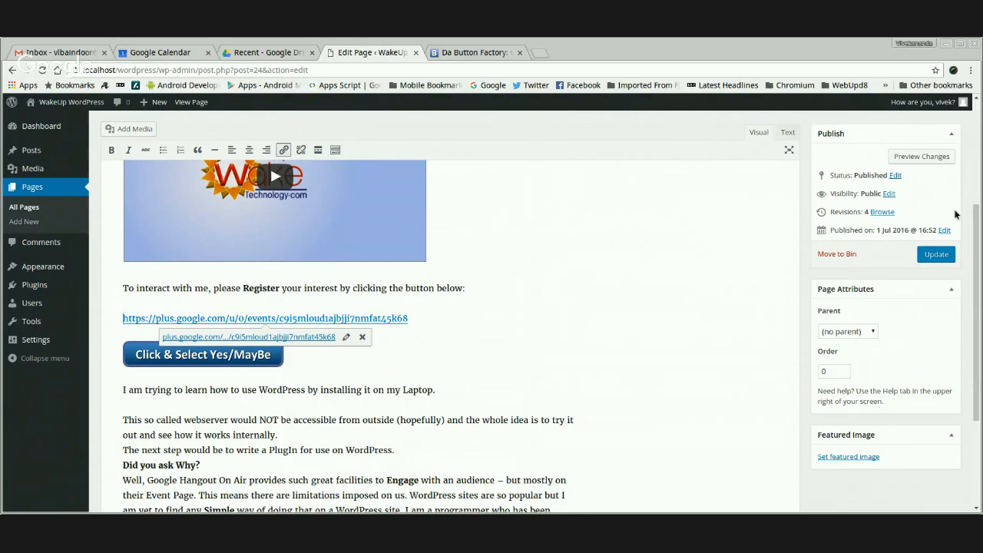
click(953, 257)
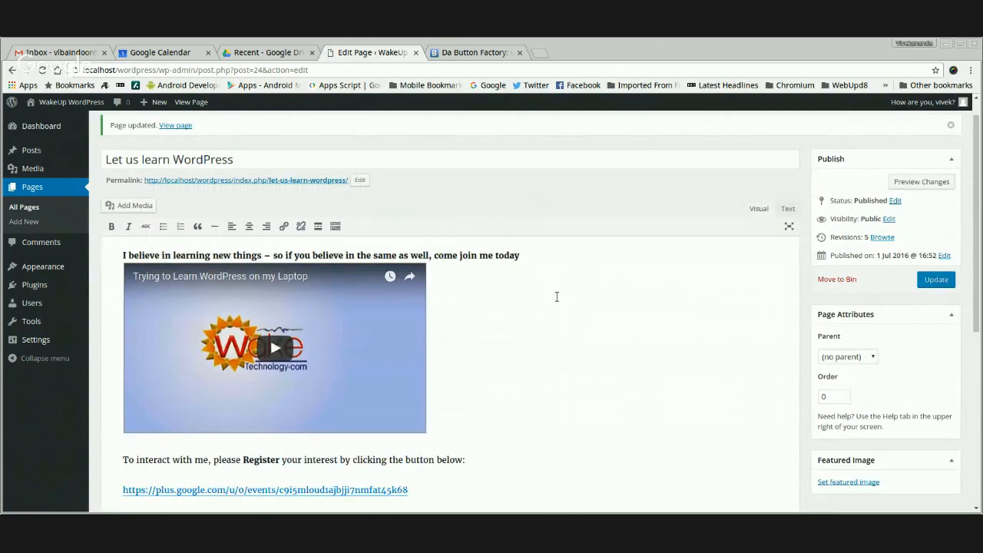
- In the page's HTML source, delete the visible URL text between the event link's opening and closing anchor tags
scroll(557, 296, down, 3)
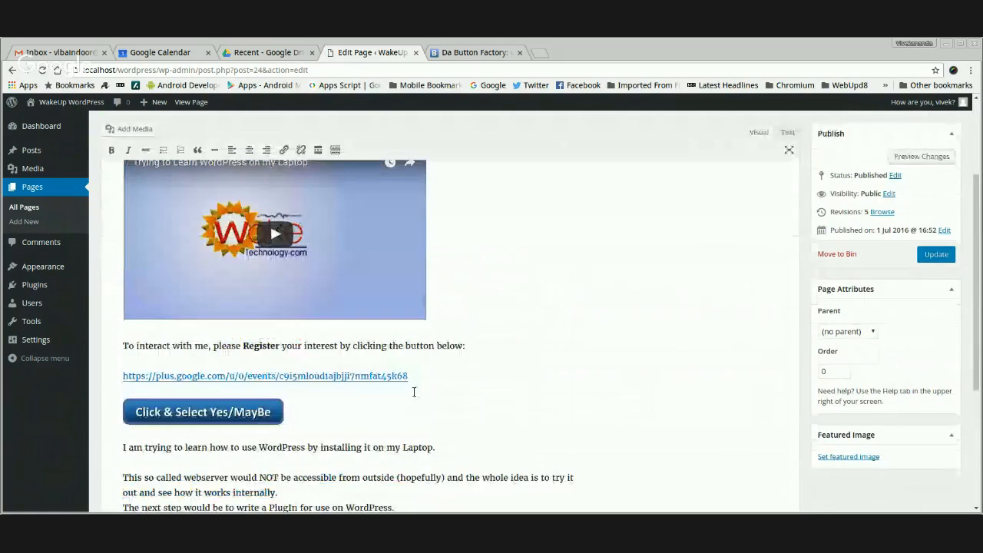
click(788, 133)
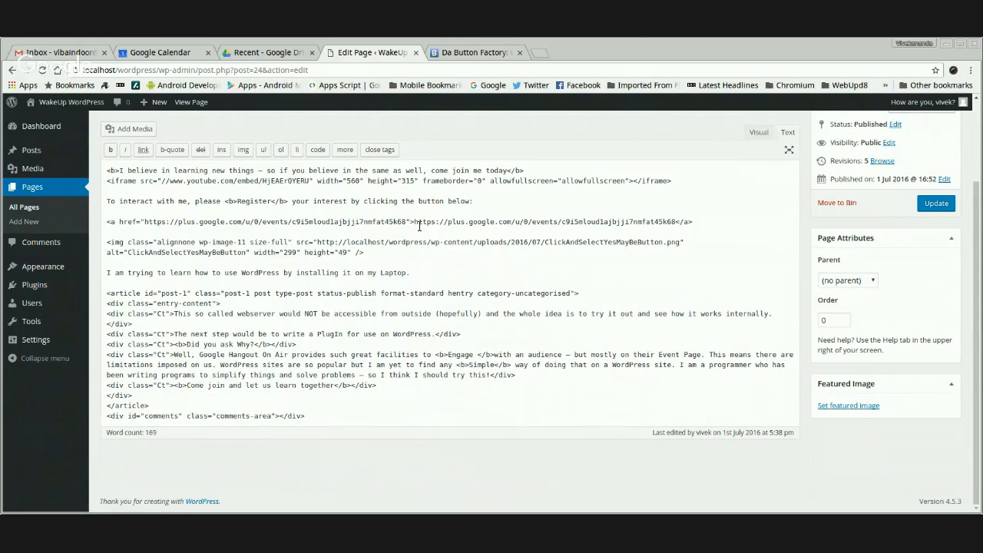
drag(416, 225, 680, 228)
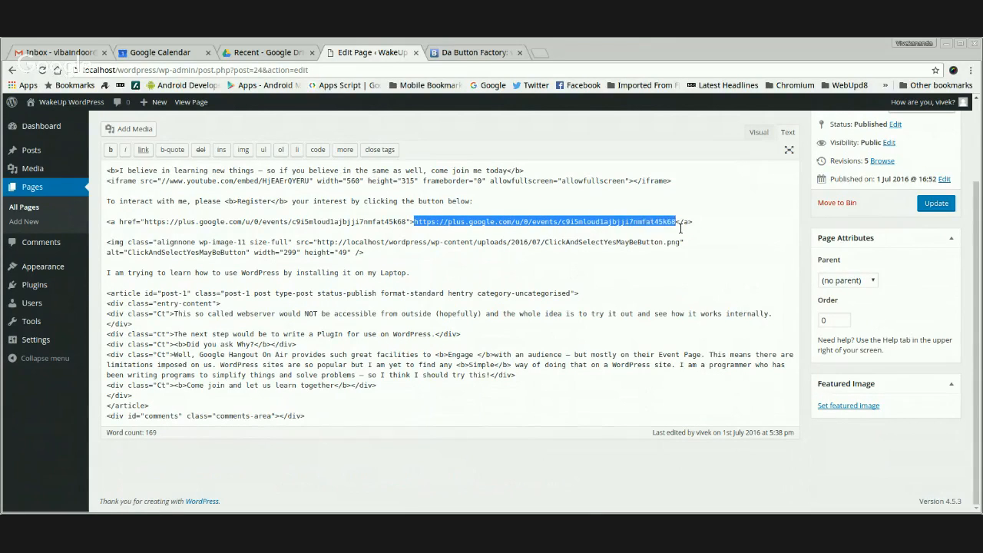
key(BackSpace)
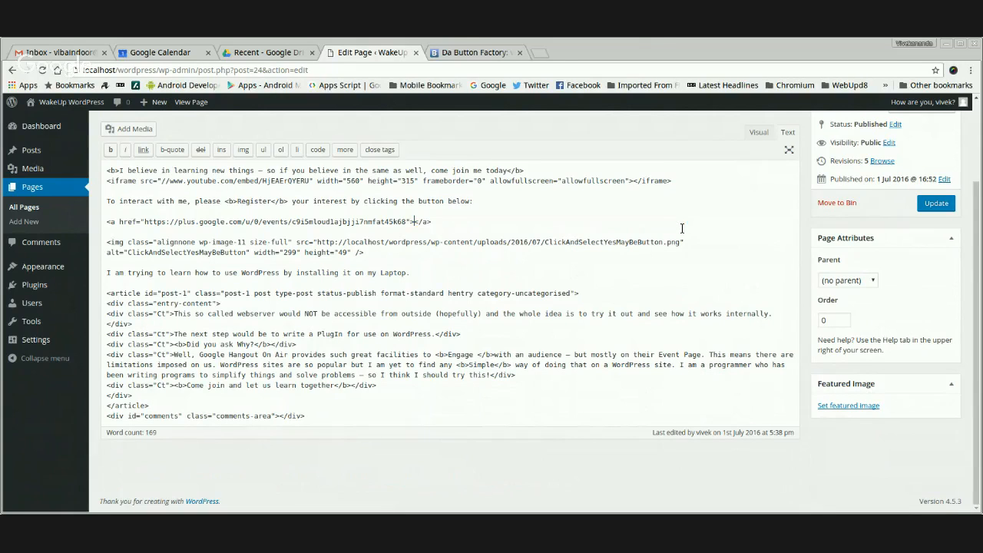
- Move the closing </a> tag to after the button's img tag so the event link wraps the image, and update the page
key(shift+End)
key(ctrl+c)
key(BackSpace)
key(Delete)
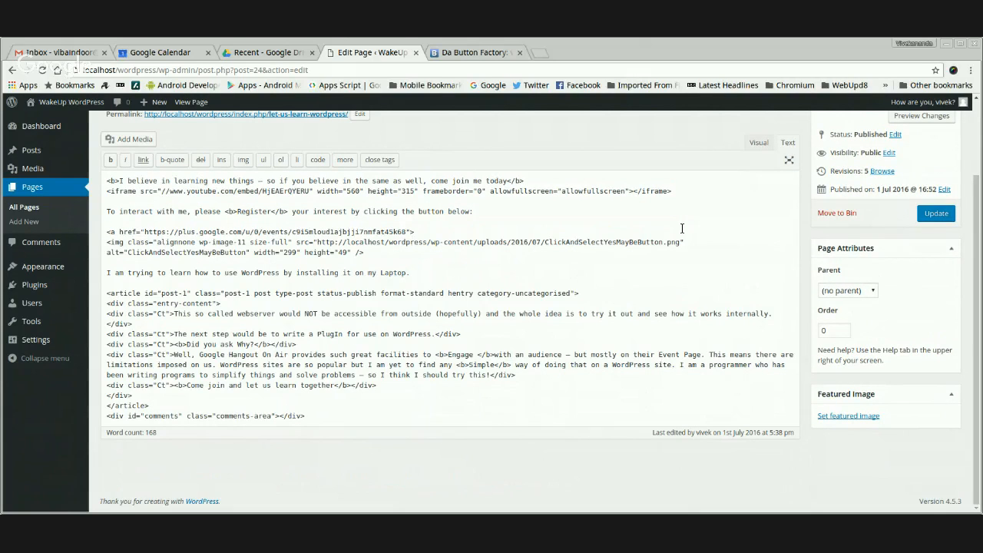
key(ctrl+v)
click(936, 213)
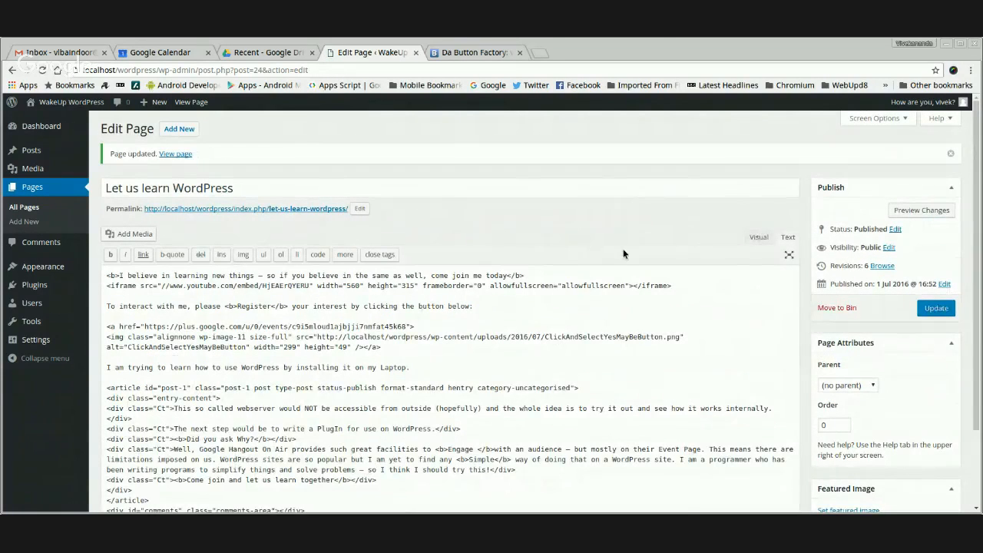
- Review the linked button image in the visual view and update the page again
scroll(623, 249, down, 1)
scroll(621, 247, down, 1)
scroll(623, 249, up, 3)
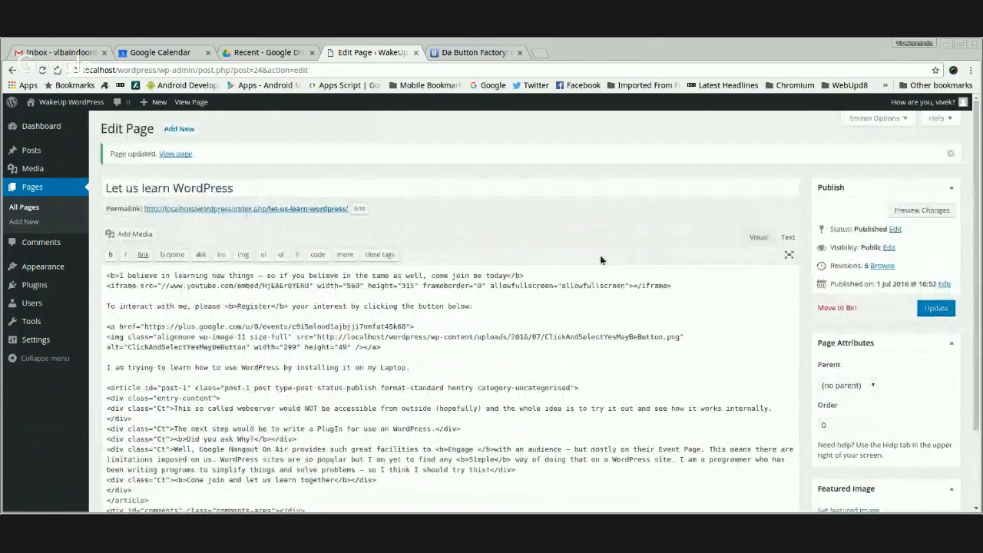
click(759, 237)
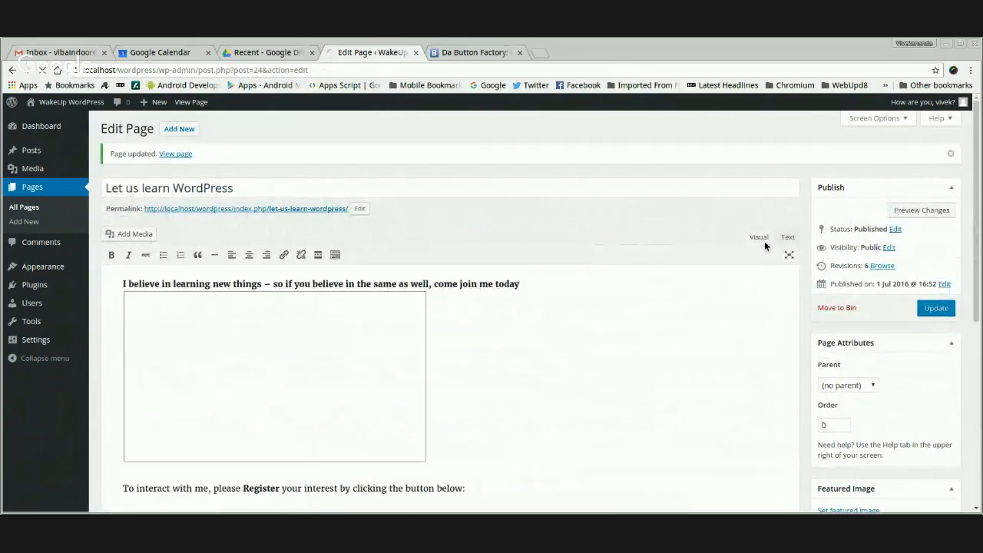
scroll(653, 315, down, 4)
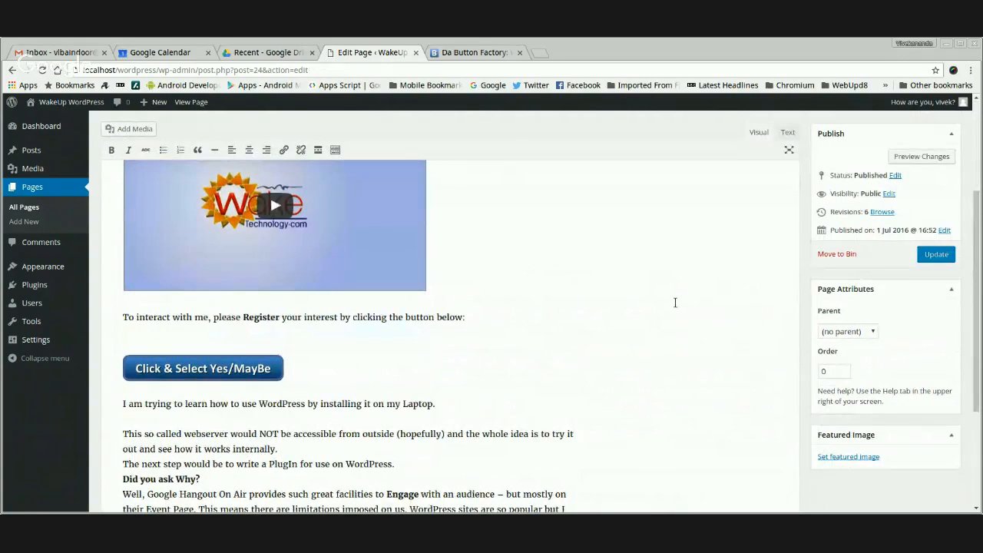
scroll(661, 322, down, 1)
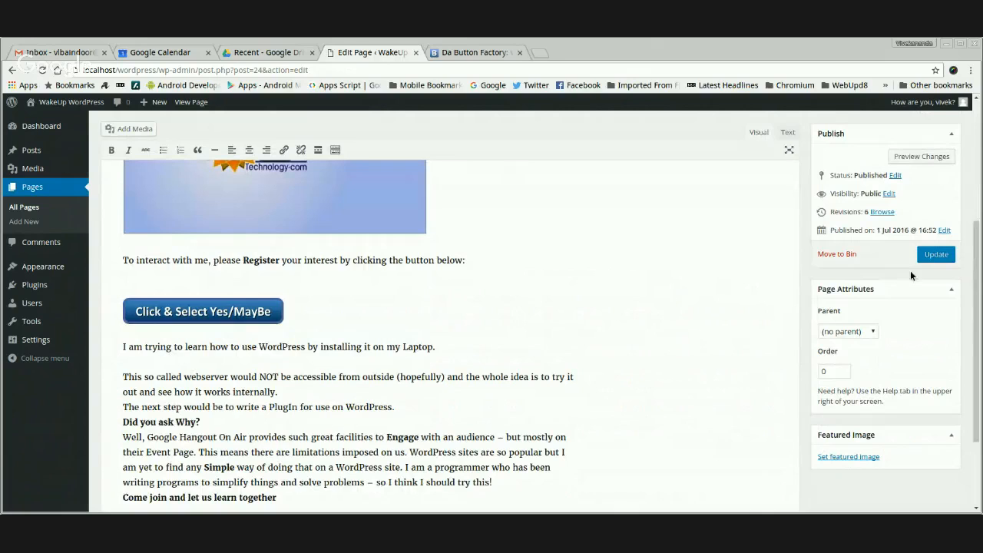
click(936, 256)
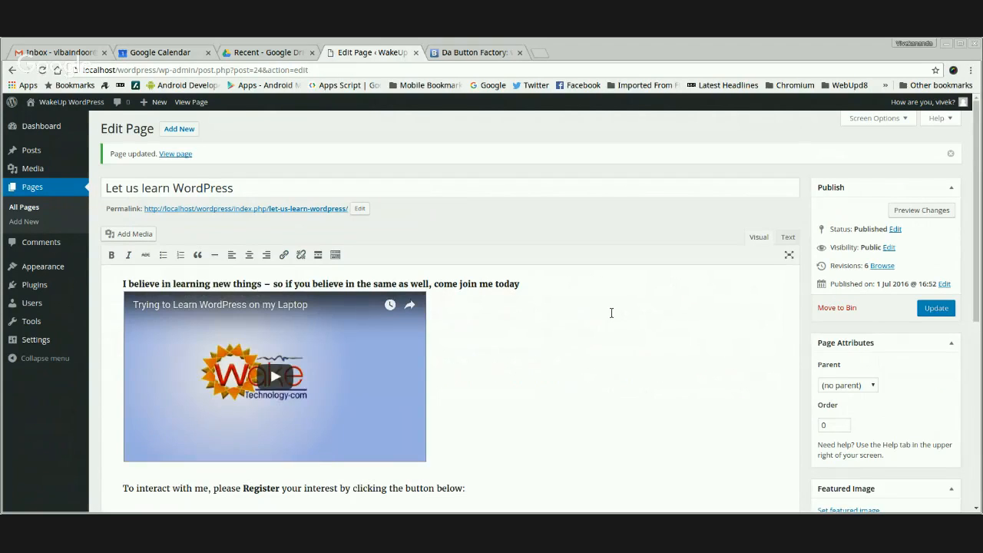
- Load localhost/wordpress in a new browser tab, test the "Click & Select Yes/MayBe" button's link, and close the tab
click(541, 53)
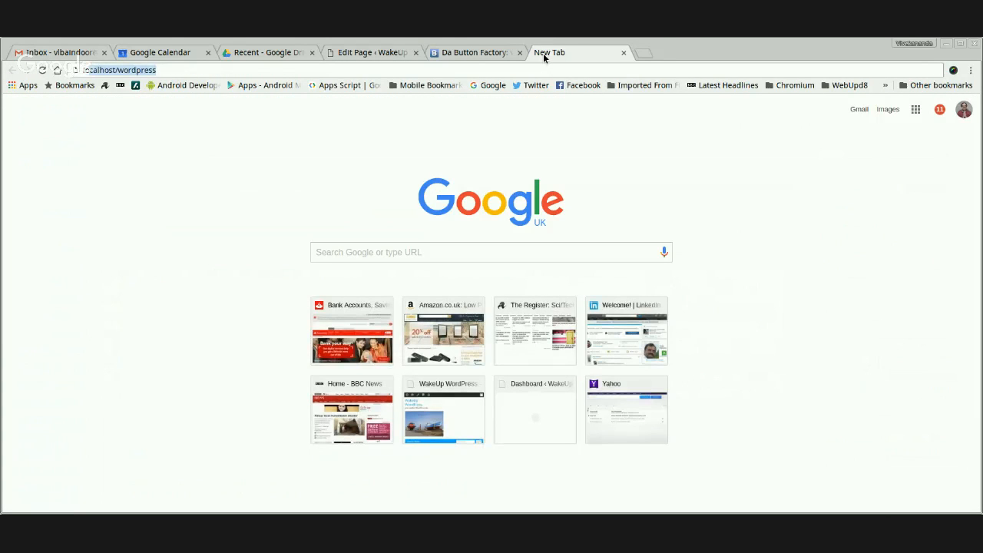
click(168, 74)
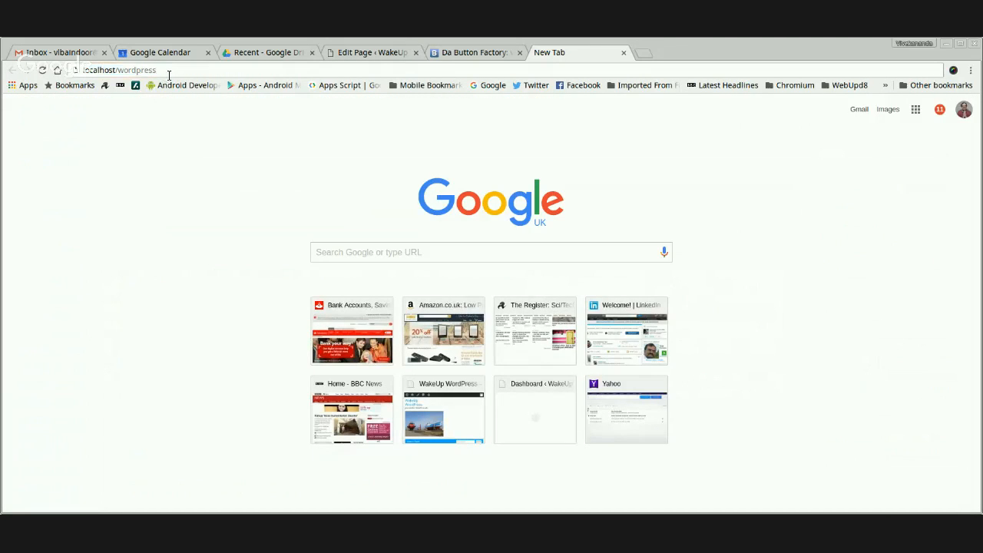
key(Return)
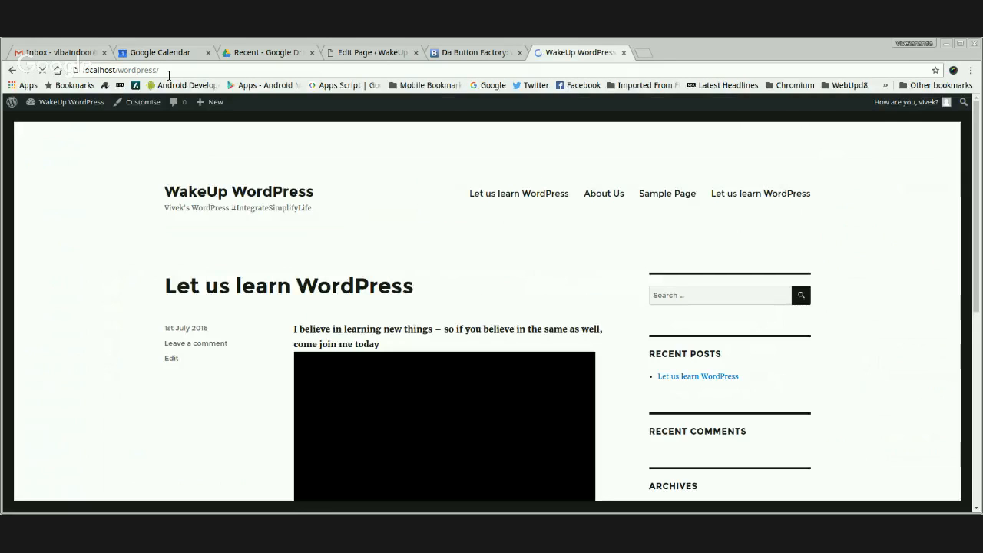
scroll(869, 202, down, 5)
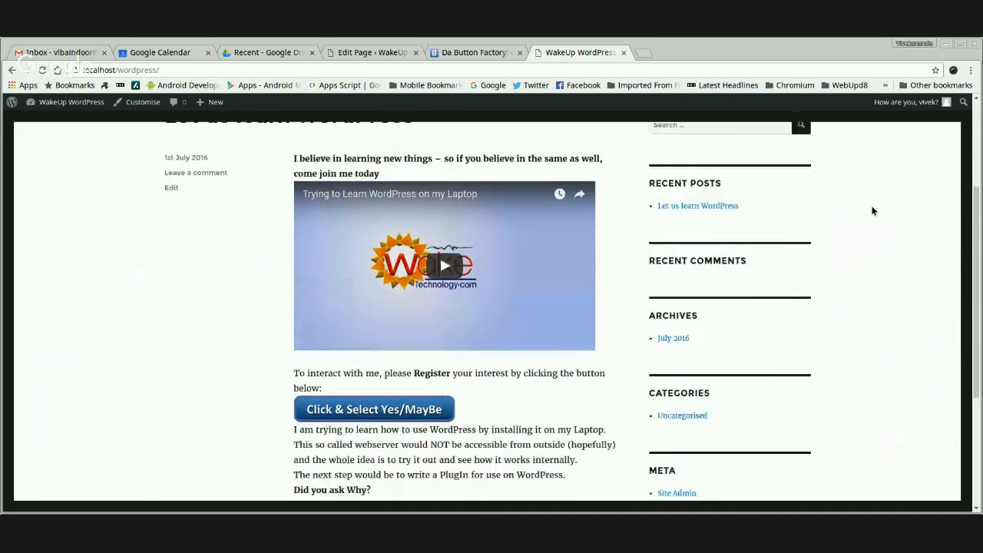
scroll(873, 211, down, 1)
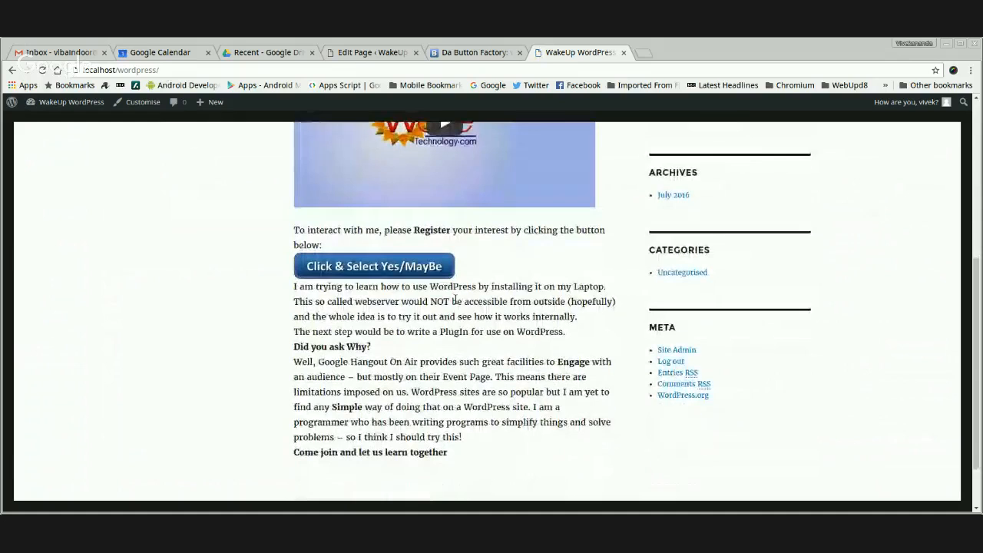
click(375, 269)
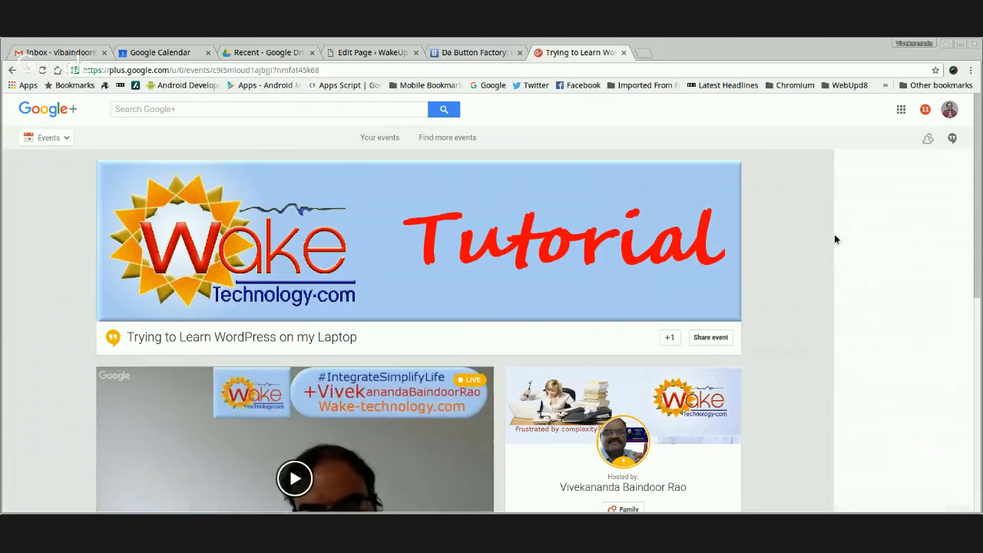
click(625, 54)
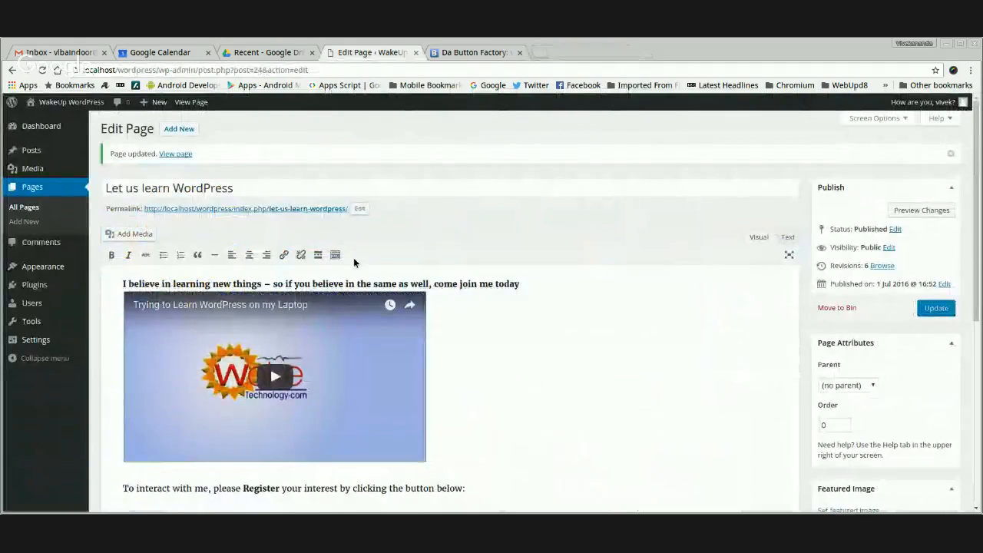
- Remove the blank lines between the "To interact with me" sentence and the button image in the visual view
scroll(582, 301, down, 3)
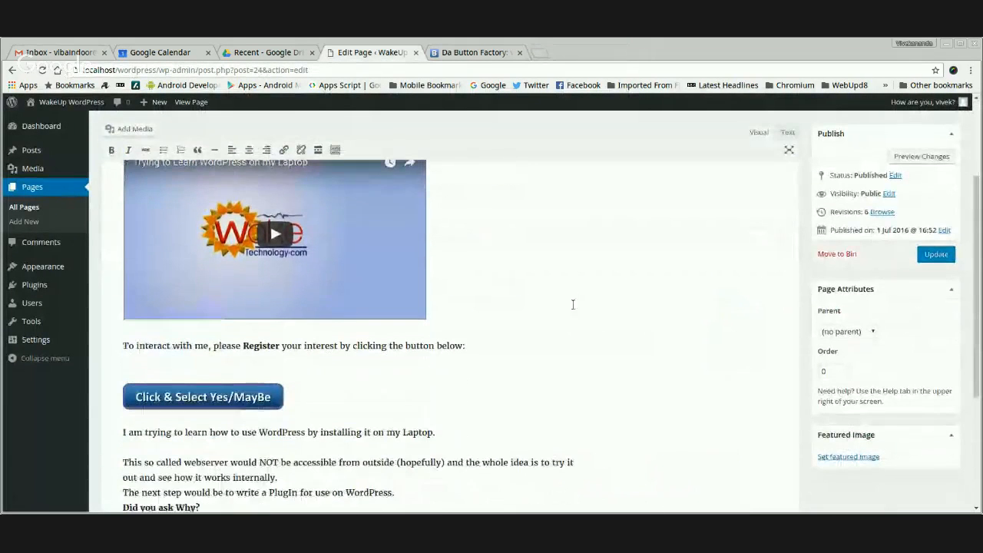
click(126, 377)
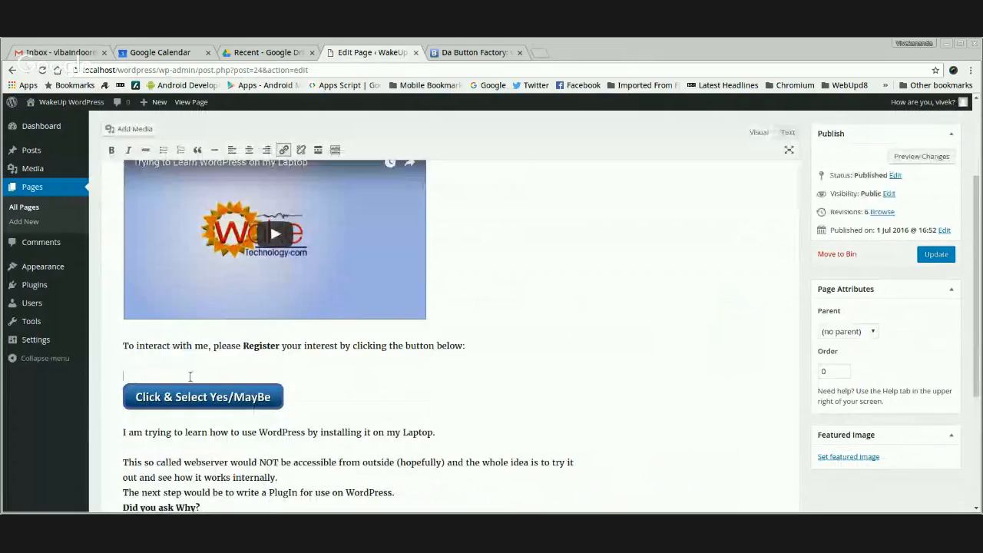
key(Up)
key(Down)
key(BackSpace)
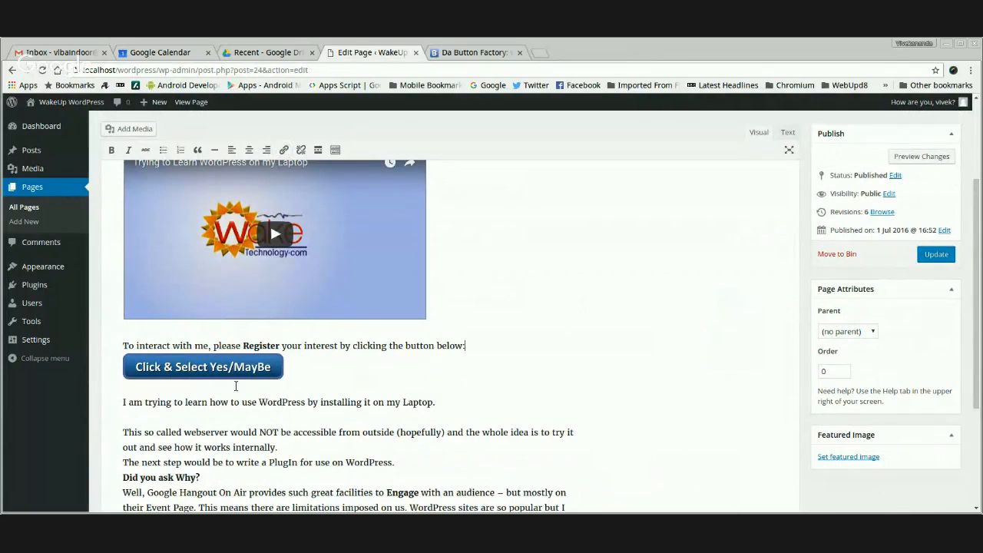
- In the HTML source, close the event link before the img tag with "Text here" as its text, update the page, and view the result visually
click(788, 133)
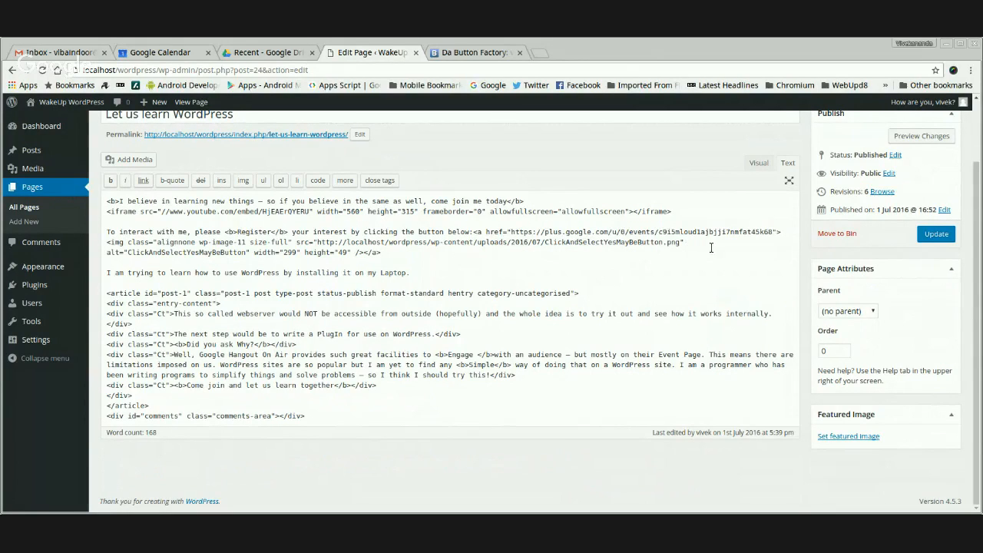
click(765, 166)
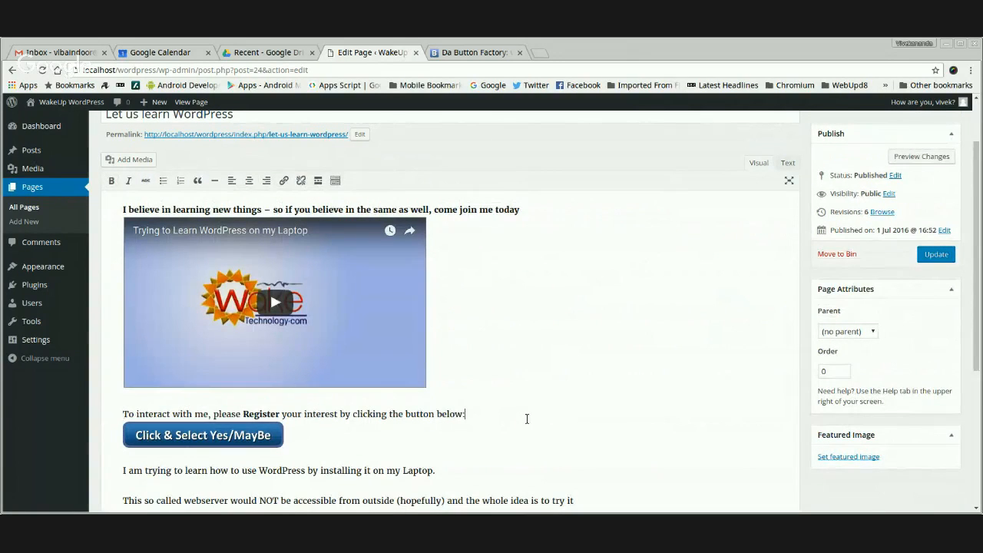
click(483, 420)
click(791, 166)
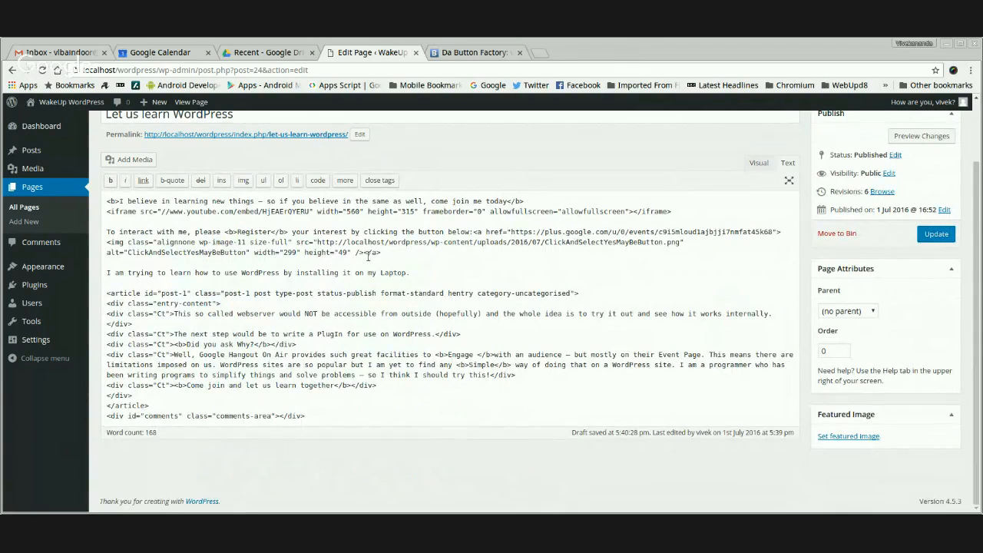
drag(365, 253, 393, 258)
key(ctrl+x)
text(Tex)
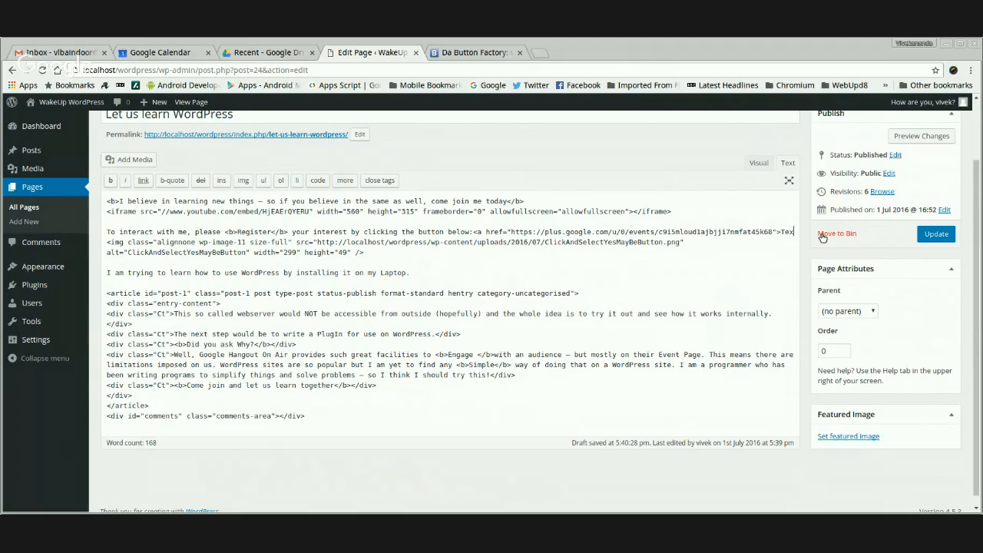
text(t here)
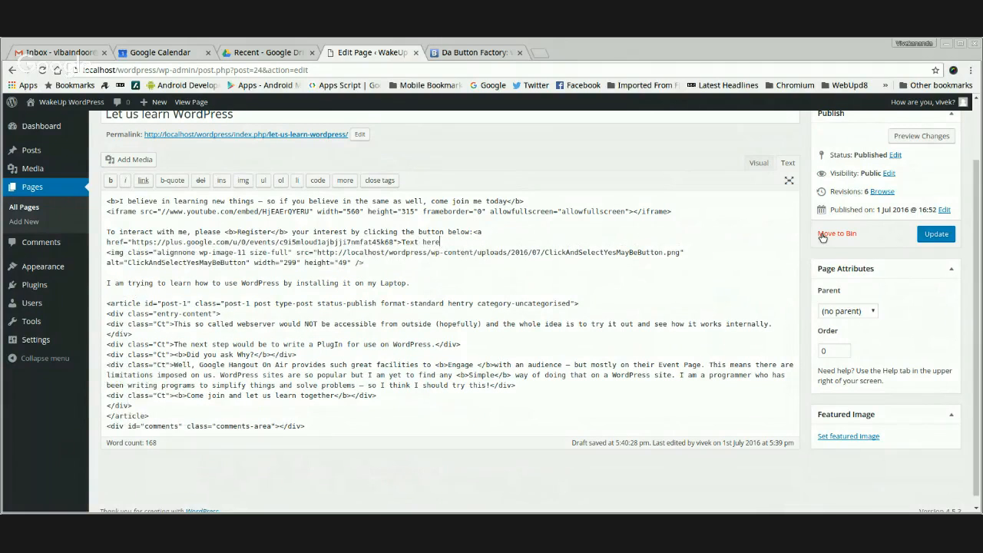
text(</a>)
click(931, 236)
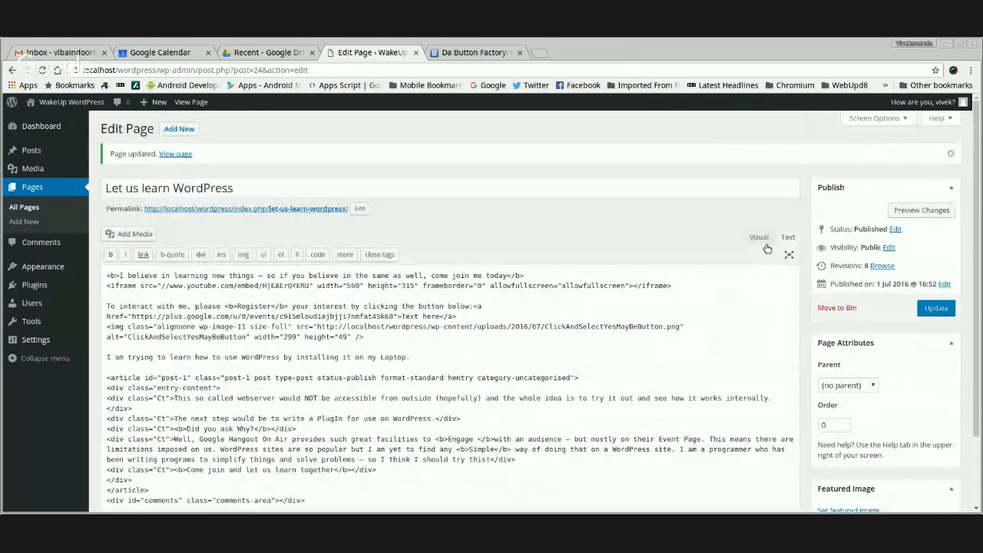
click(759, 237)
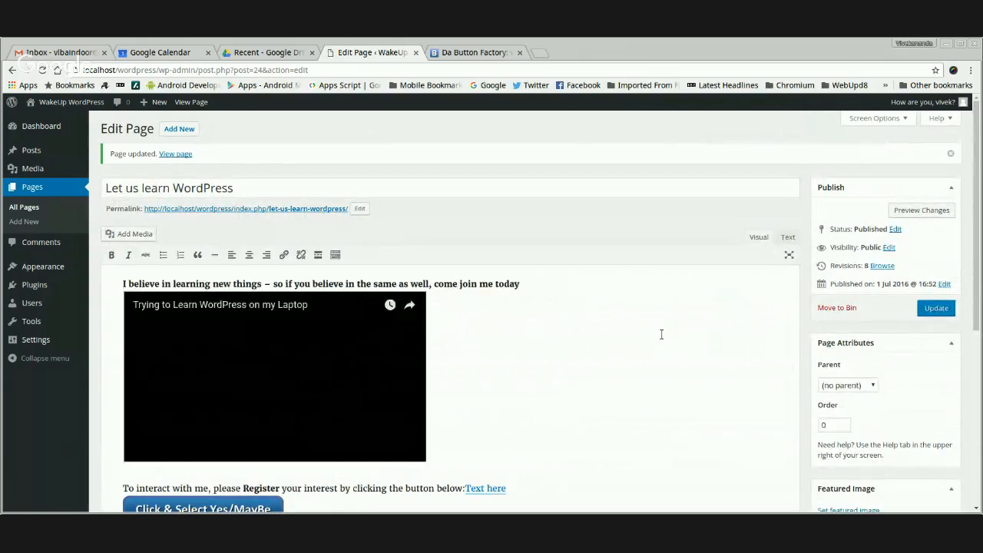
scroll(640, 348, down, 1)
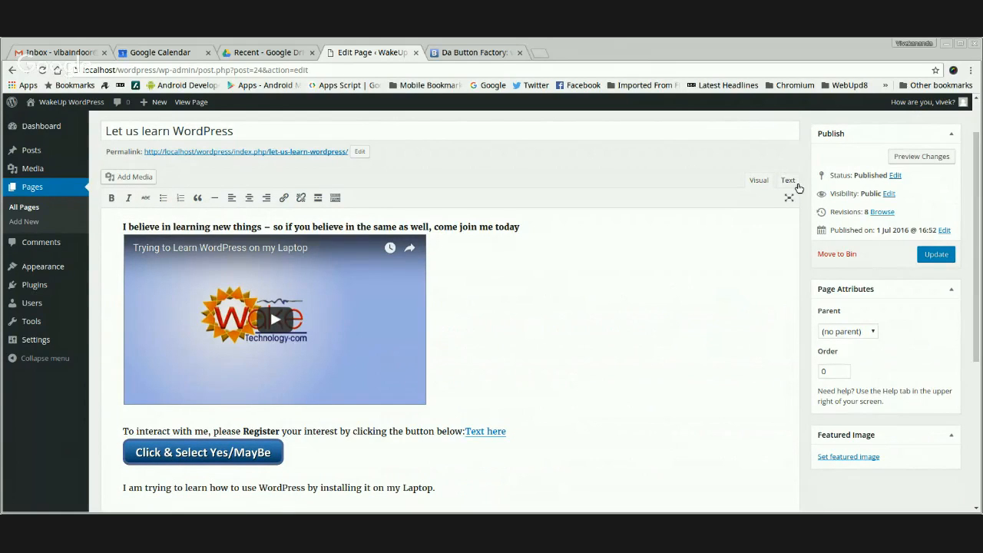
- In the HTML source, delete "Text here" and its closing </a> tag before the button's img tag
click(789, 181)
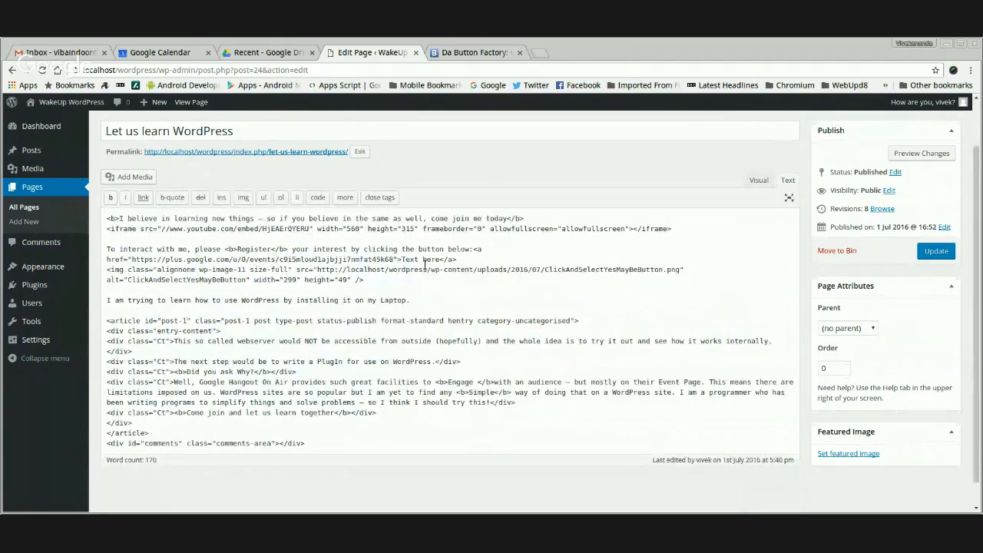
drag(402, 260, 445, 264)
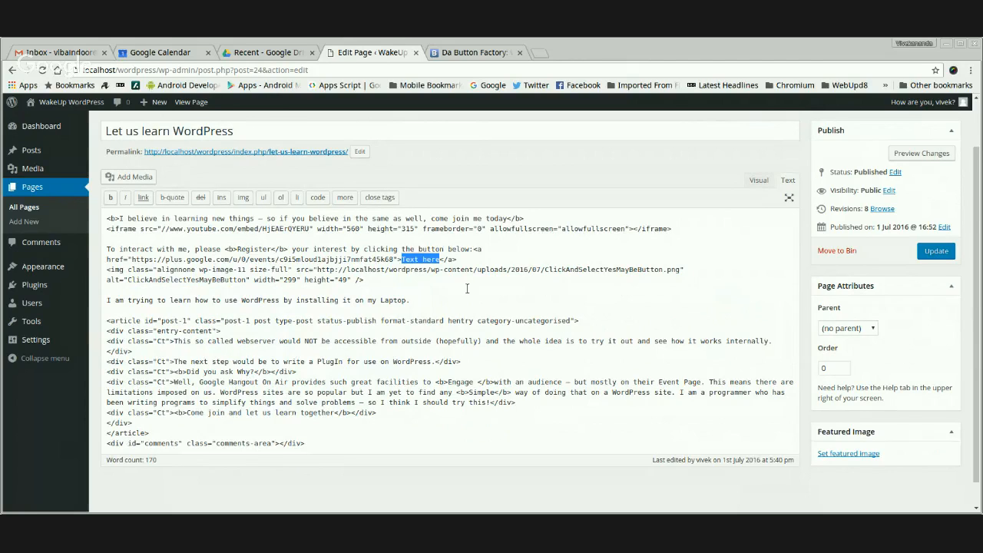
key(BackSpace)
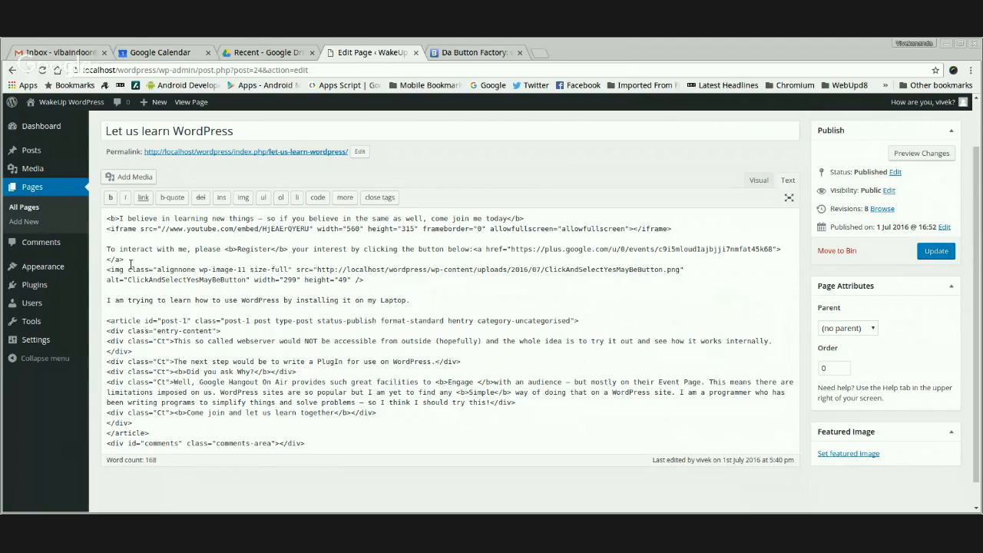
drag(131, 264, 107, 259)
key(BackSpace)
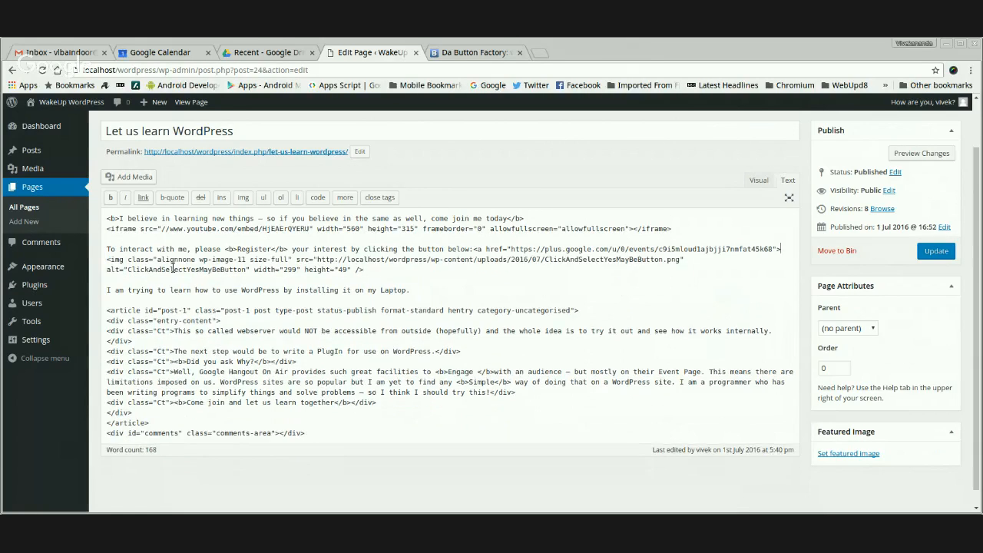
- Close the event link with </a> right after the button's img tag, update the page, and return to the visual view
drag(108, 260, 339, 283)
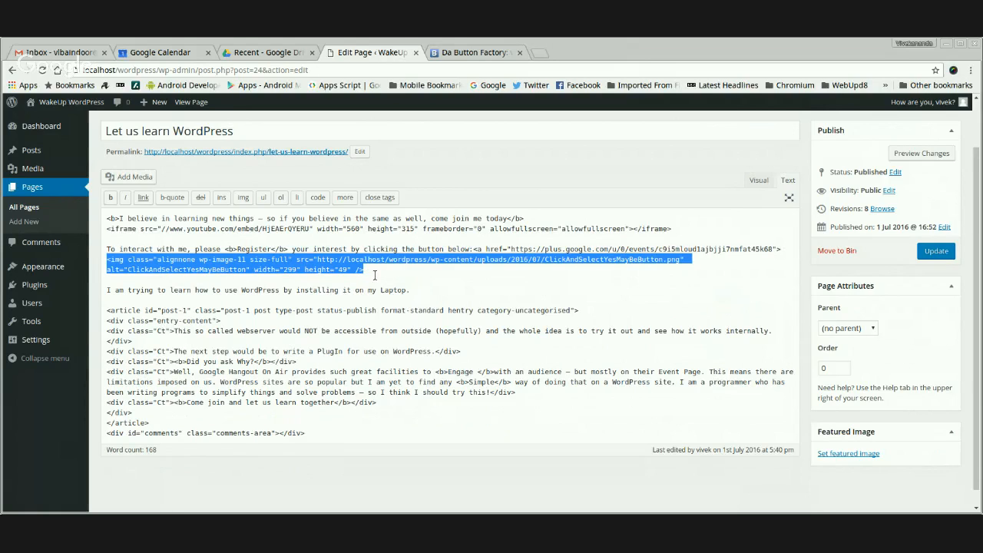
click(375, 275)
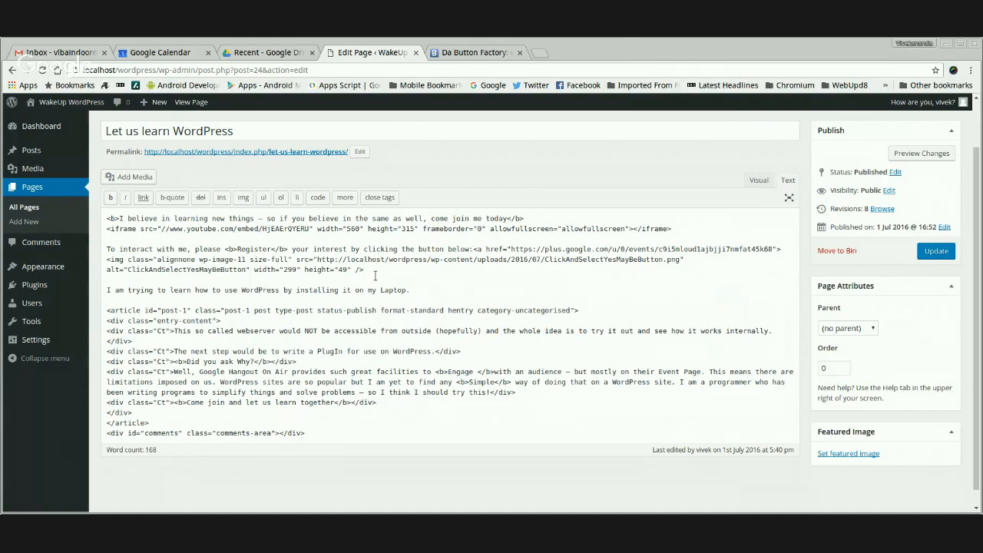
key(ctrl+v)
drag(365, 274, 388, 277)
click(402, 276)
click(925, 253)
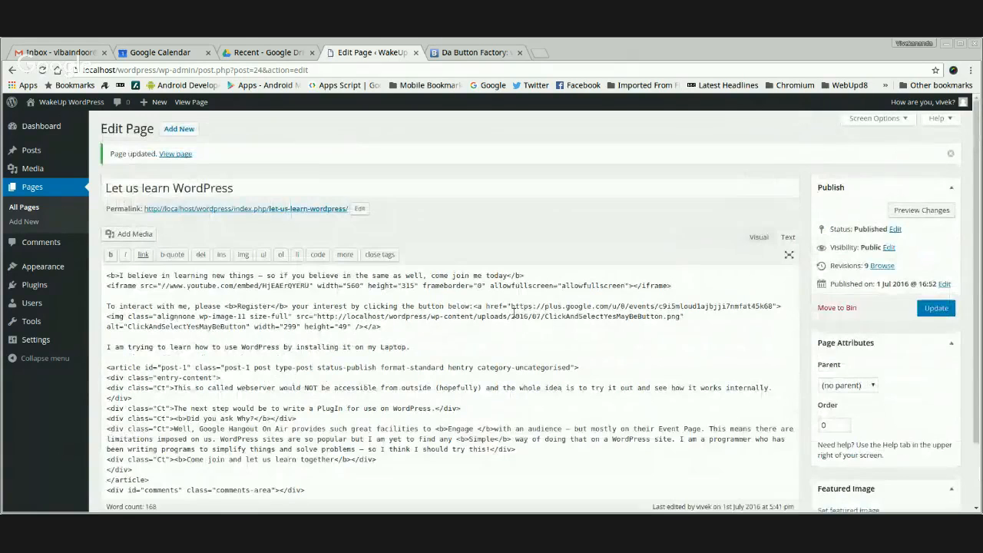
click(759, 237)
scroll(534, 380, down, 2)
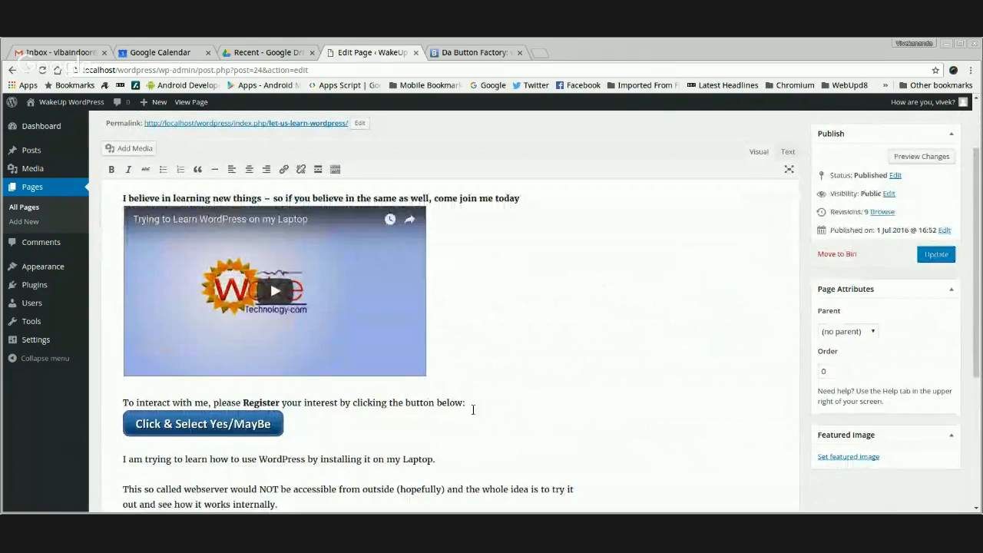
- Add a blank line above the button image and try to apply the event link there
click(474, 409)
key(Return)
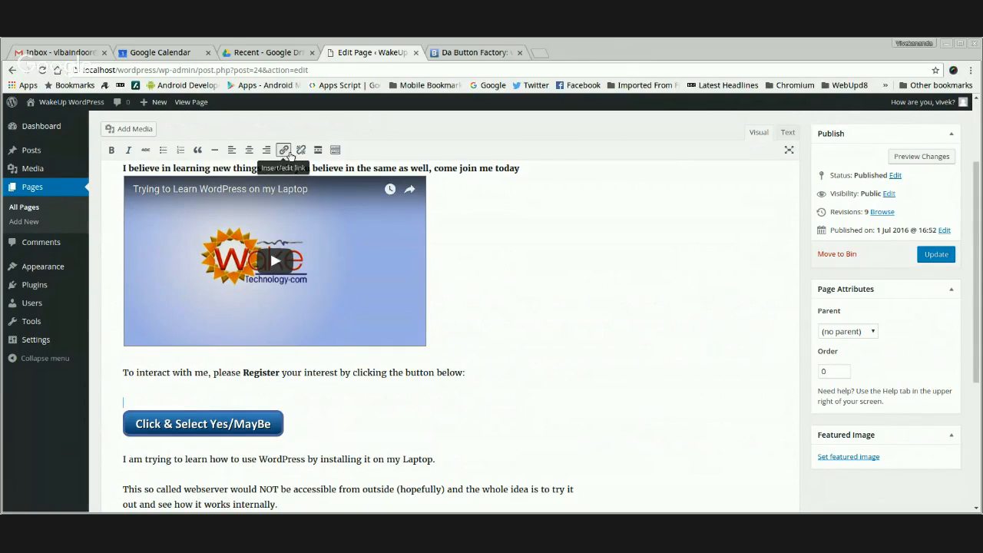
click(284, 151)
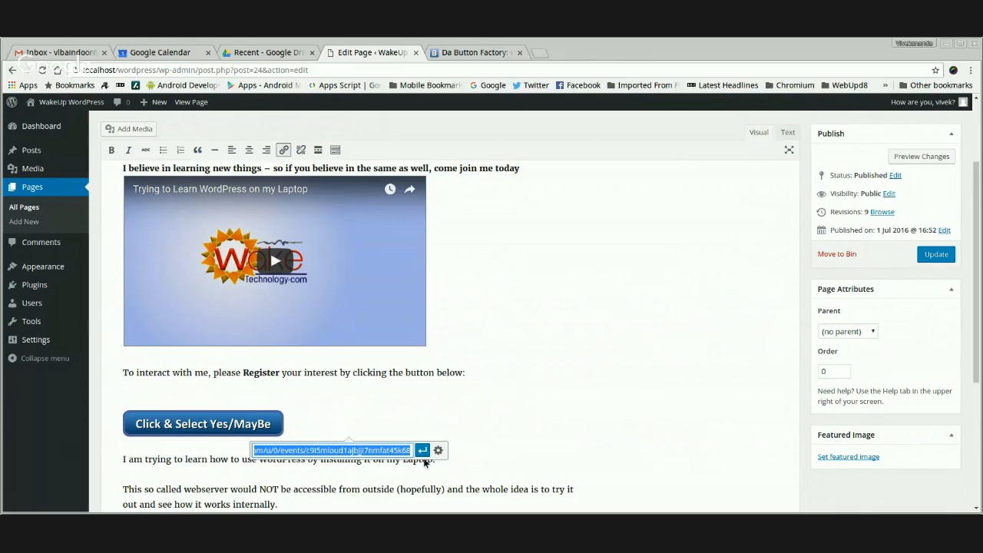
click(573, 430)
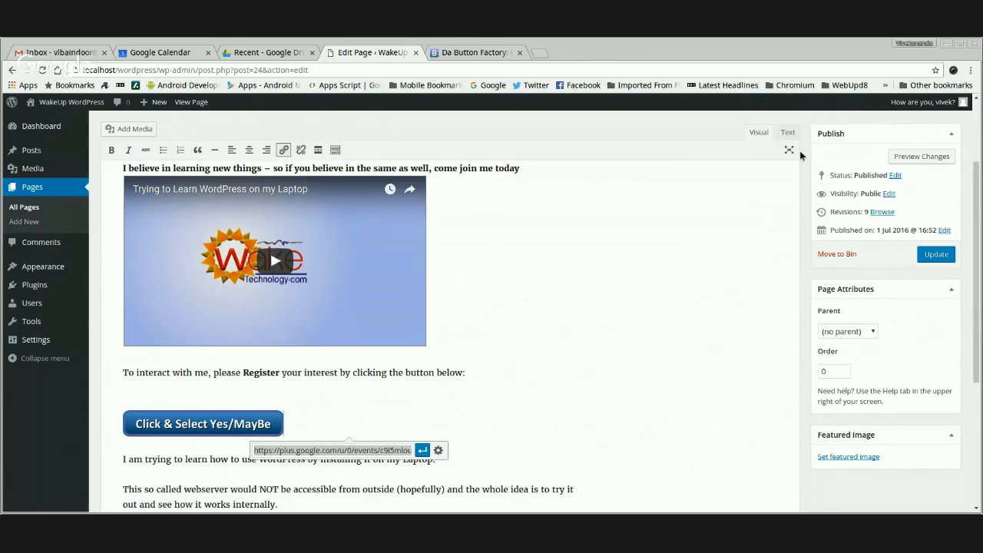
click(423, 451)
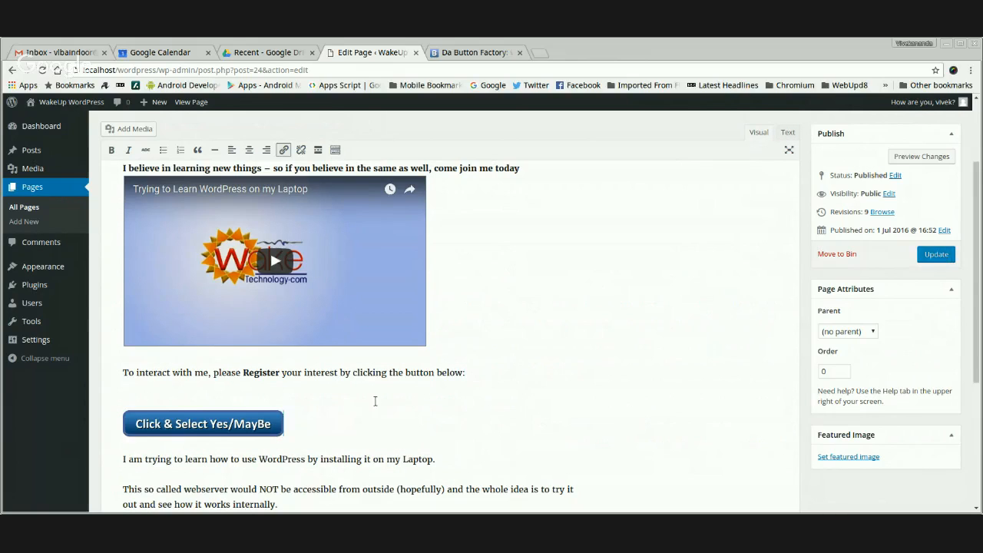
click(305, 451)
click(155, 401)
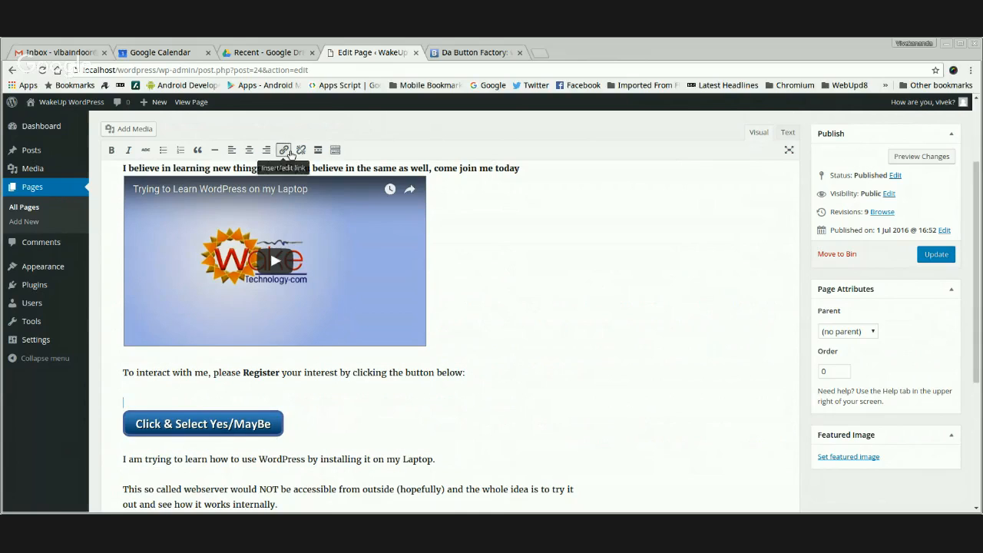
click(284, 150)
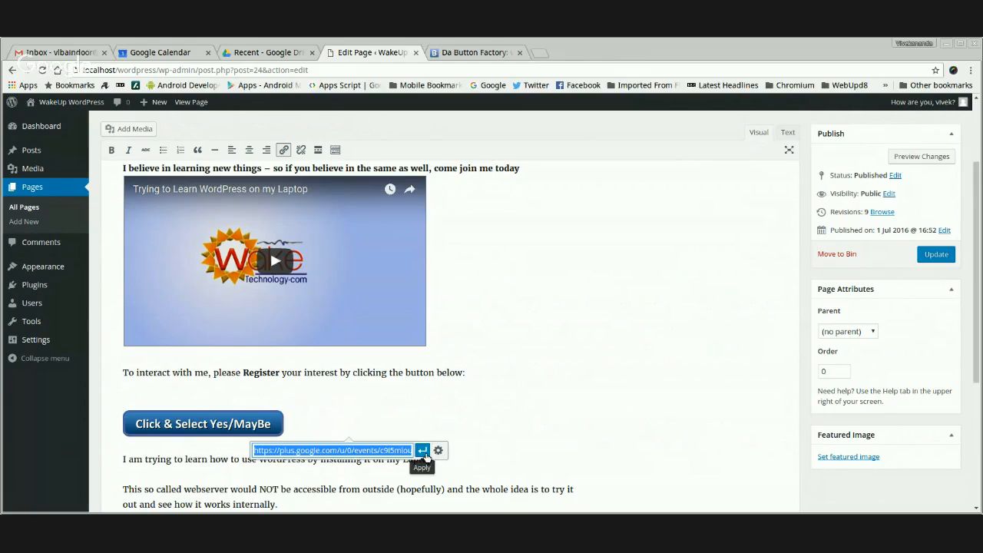
click(427, 454)
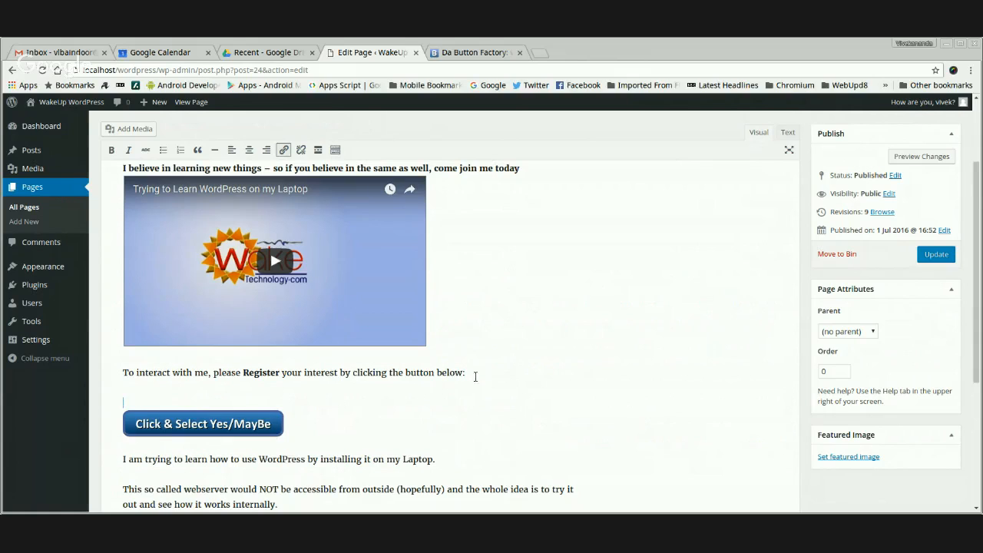
- Rework the spacing between the "To interact with me" sentence and the button image, and start a link on the empty line above the image
click(491, 375)
key(Return)
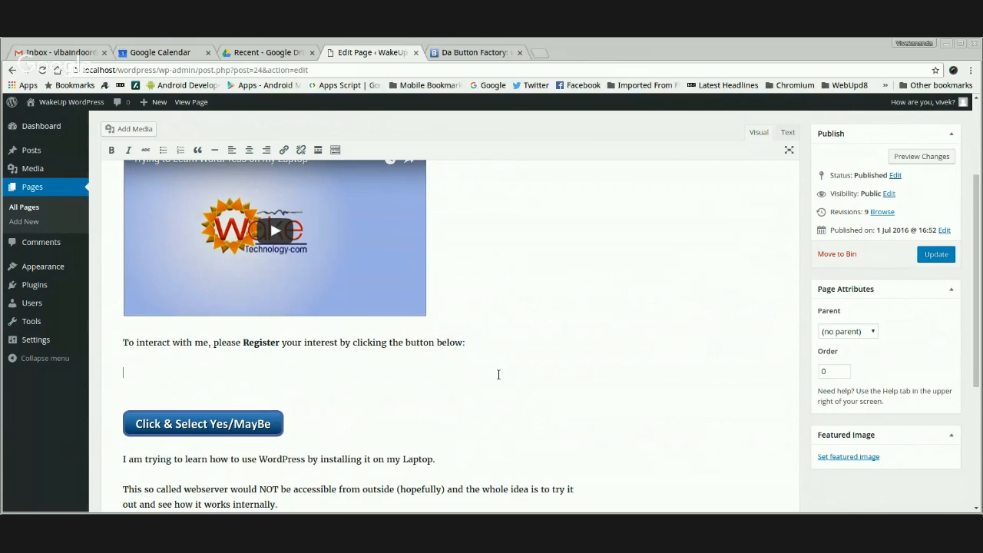
key(Delete)
key(Delete)
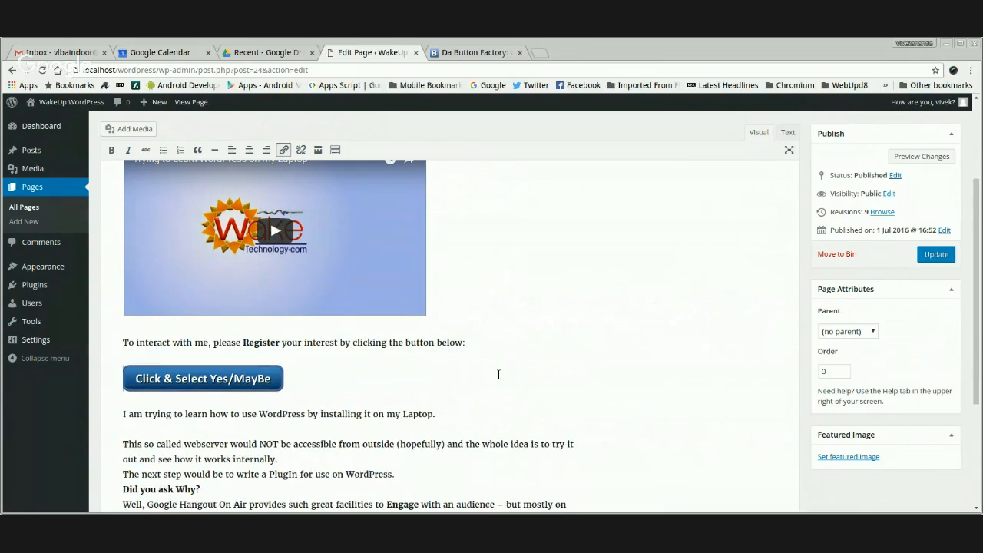
key(Return)
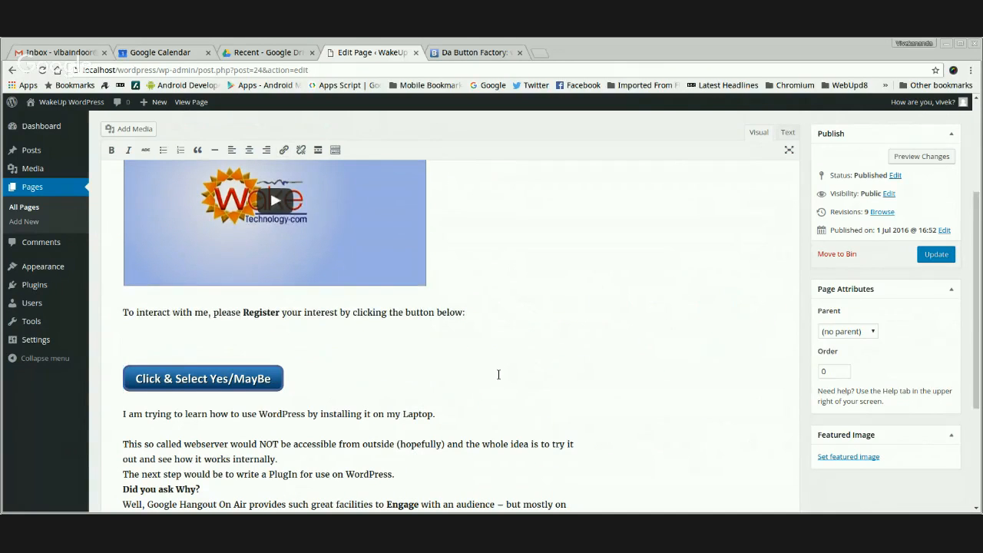
click(283, 149)
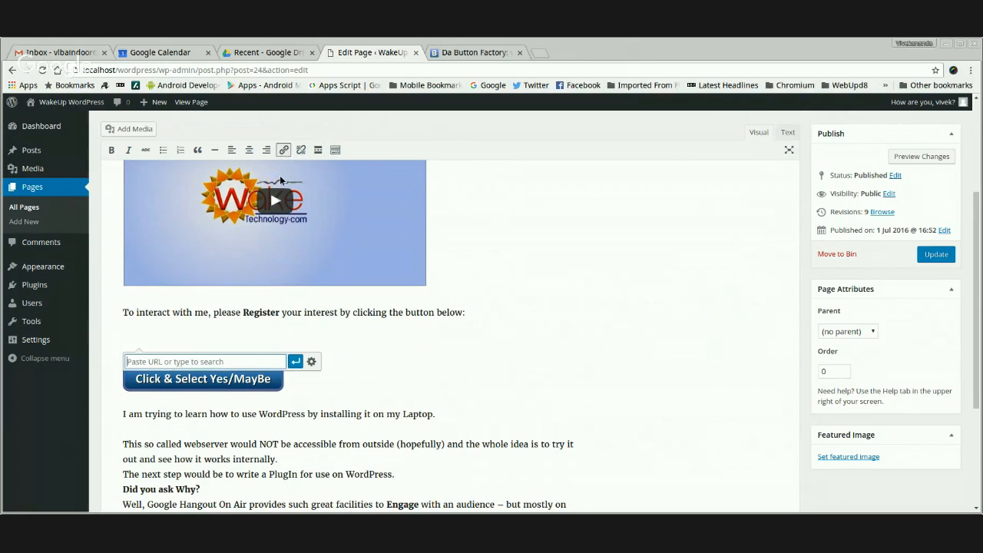
text(</a>)
drag(165, 368, 129, 366)
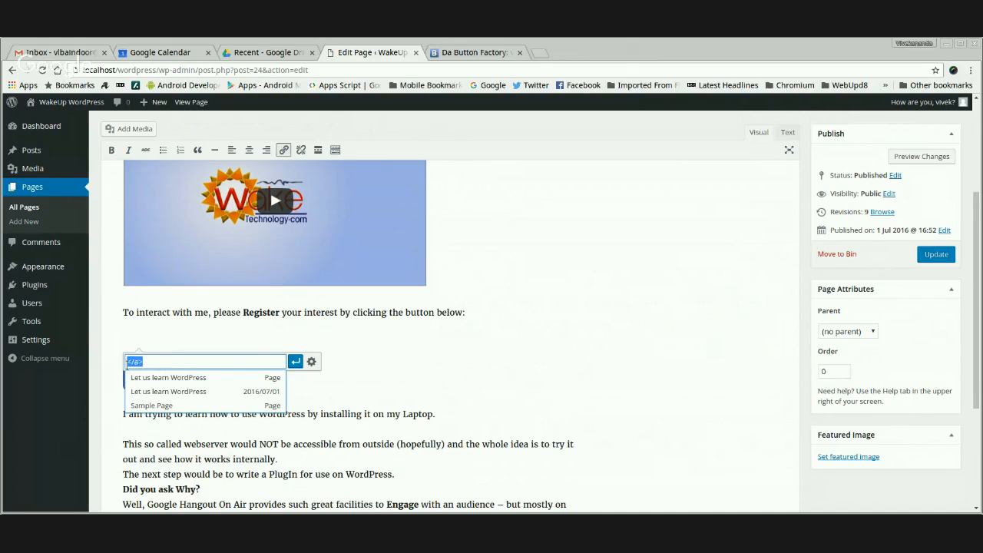
key(Delete)
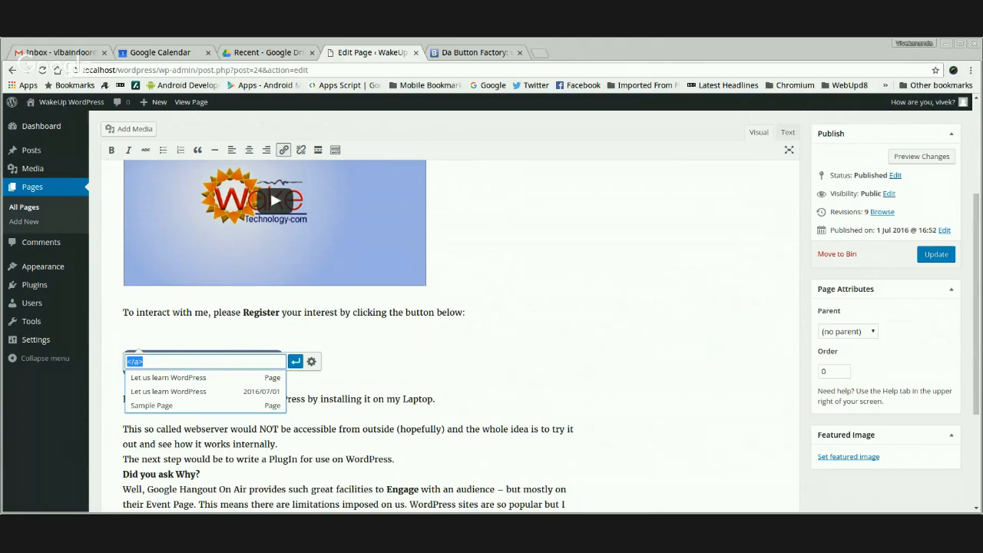
key(alt+Tab)
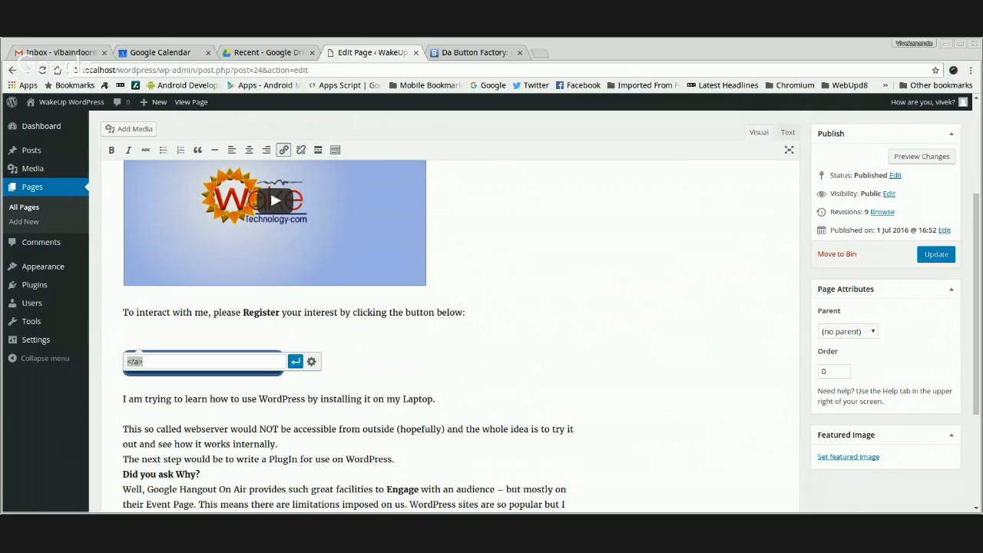
key(alt+Tab)
scroll(958, 465, down, 4)
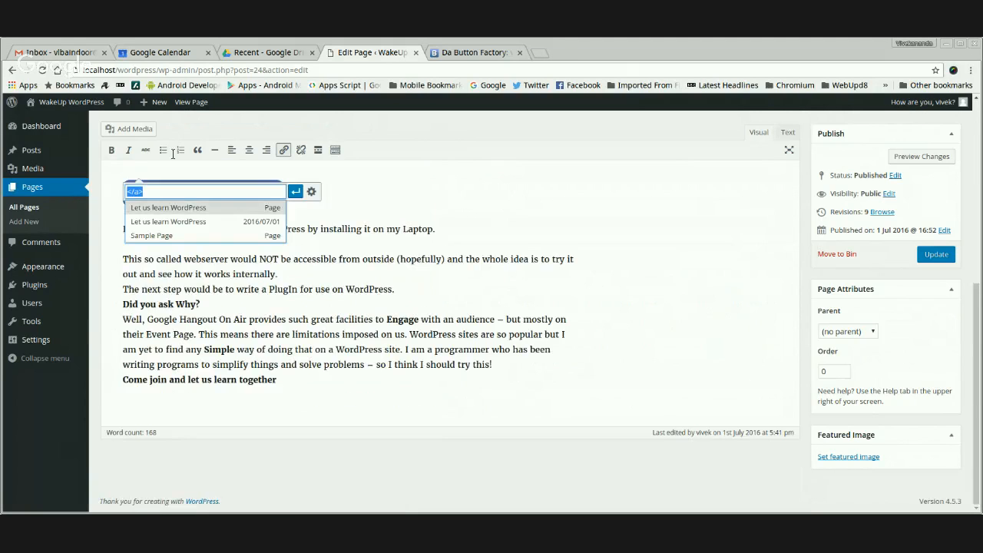
click(171, 195)
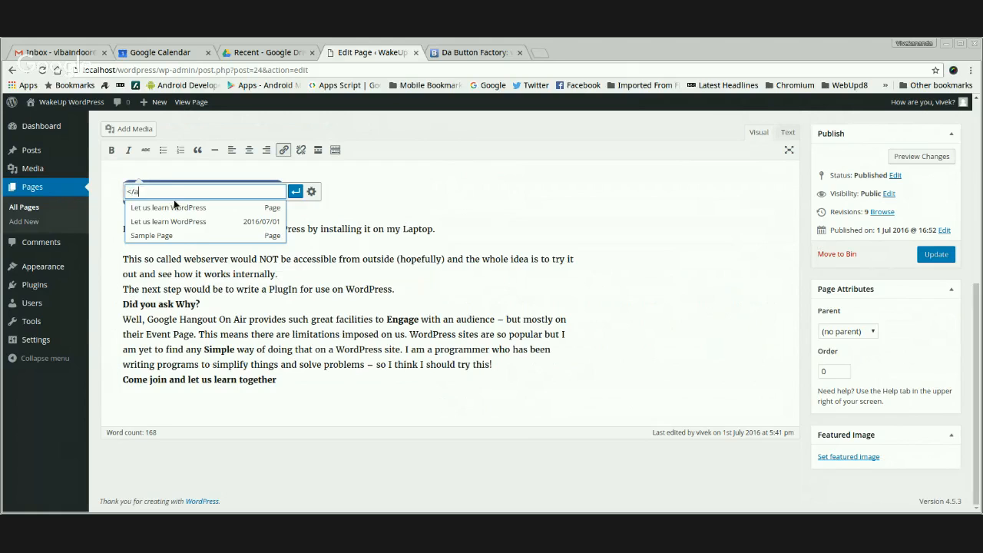
key(BackSpace)
key(BackSpace)
key(BackSpace)
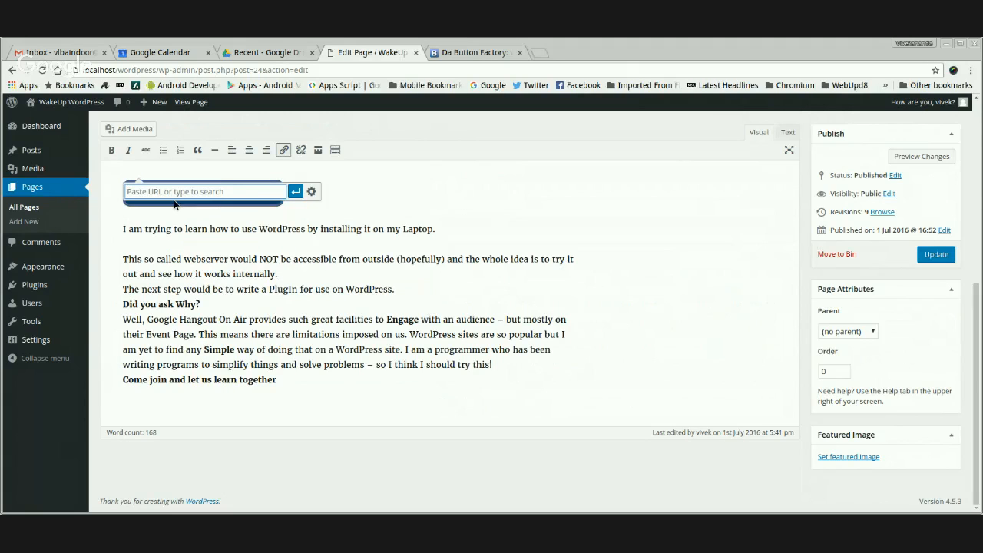
text(https://plus.google.com/u/0/events/c9i5mloud1ajbjji7nmfat45k68)
click(295, 191)
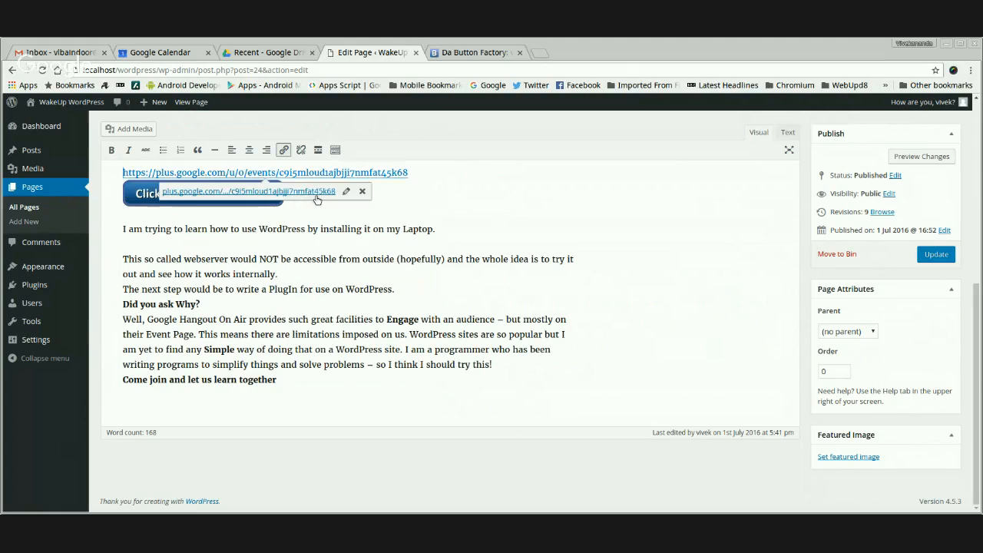
click(530, 228)
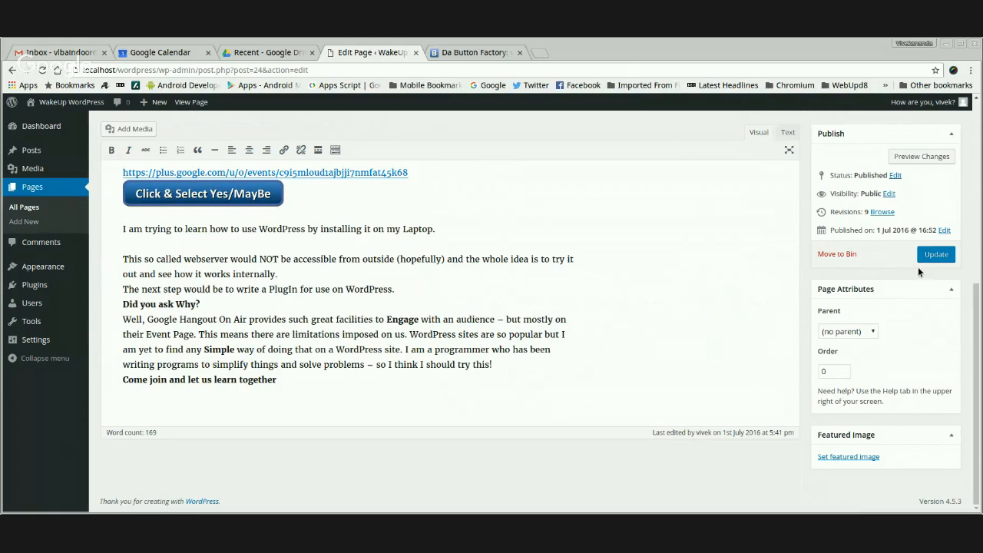
click(931, 255)
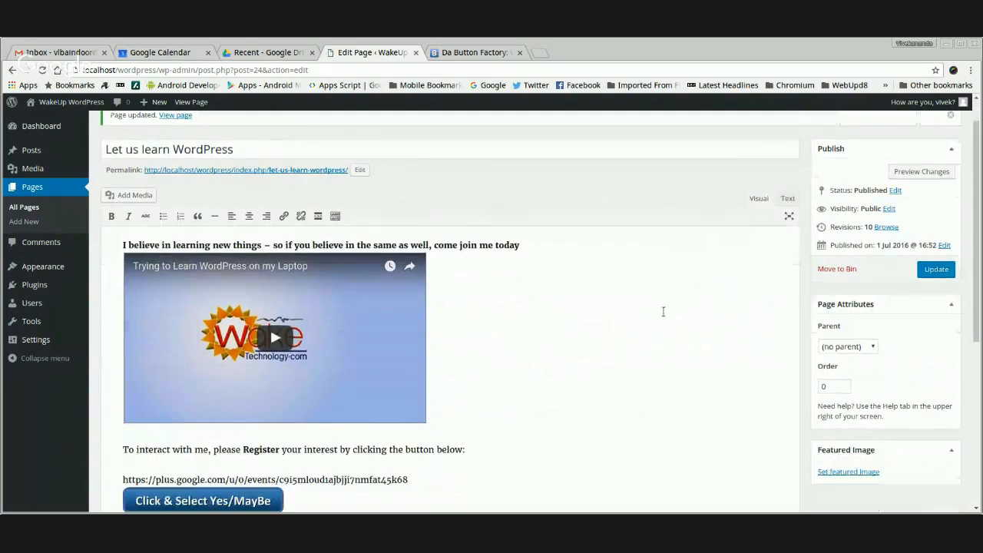
- Turn the plain event URL text above the button image into a link to that same address
scroll(663, 311, down, 5)
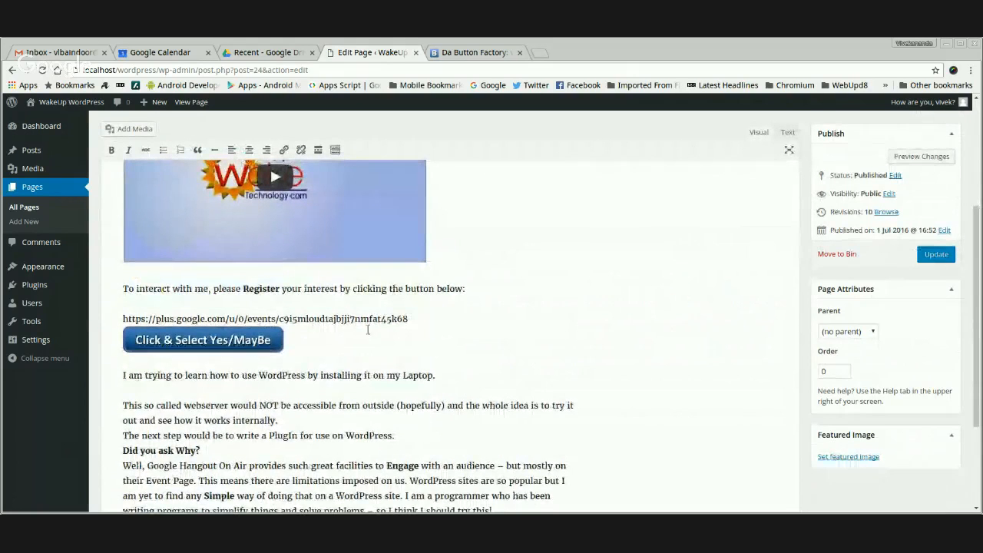
drag(416, 321, 123, 323)
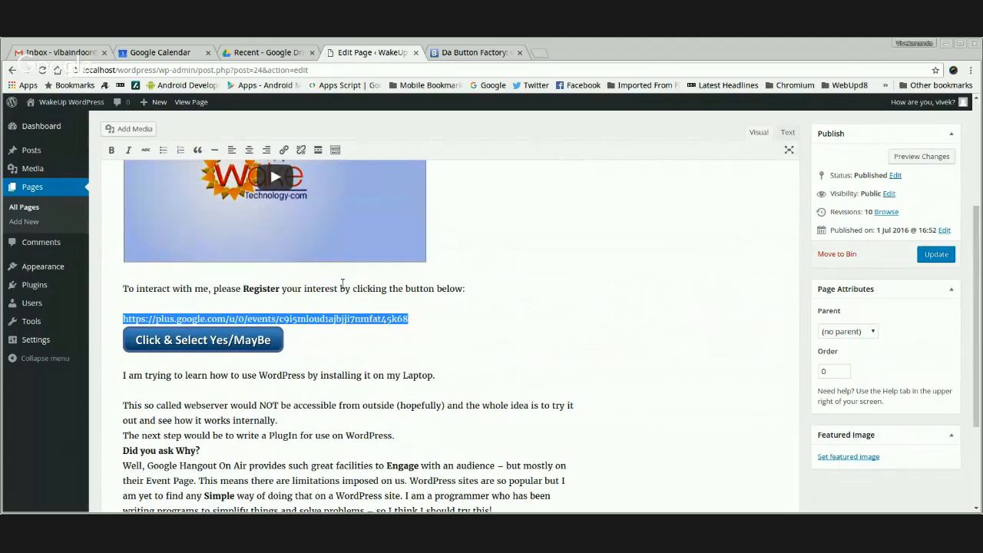
click(283, 150)
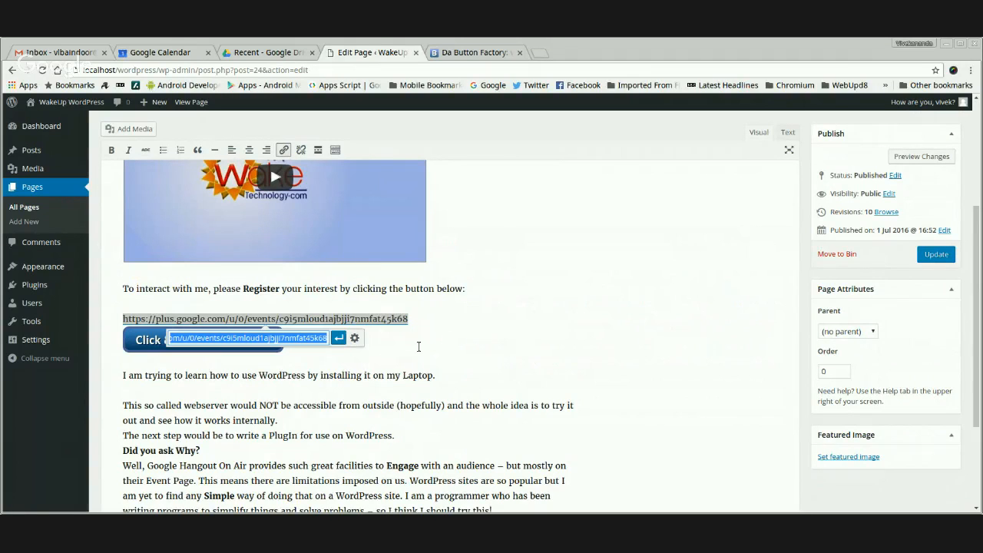
click(339, 338)
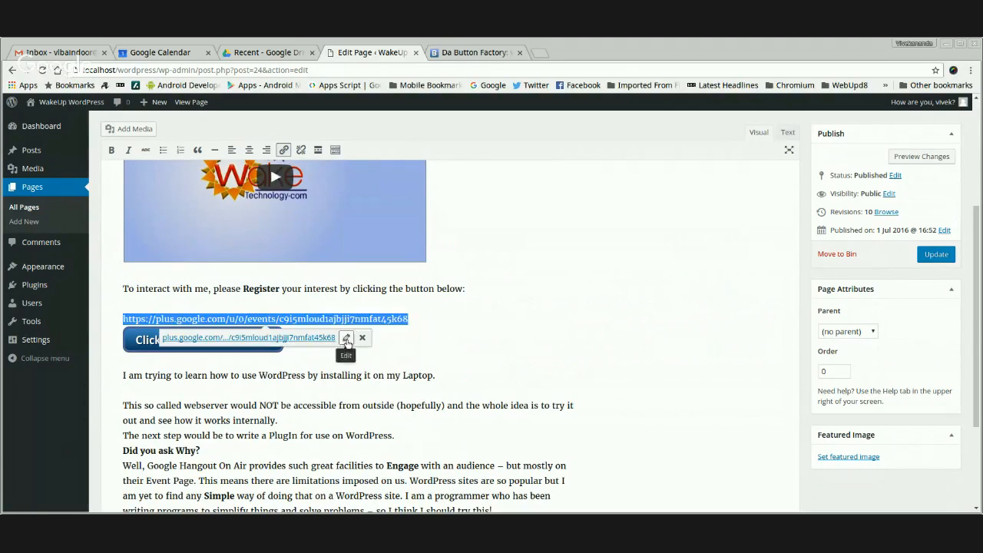
click(429, 336)
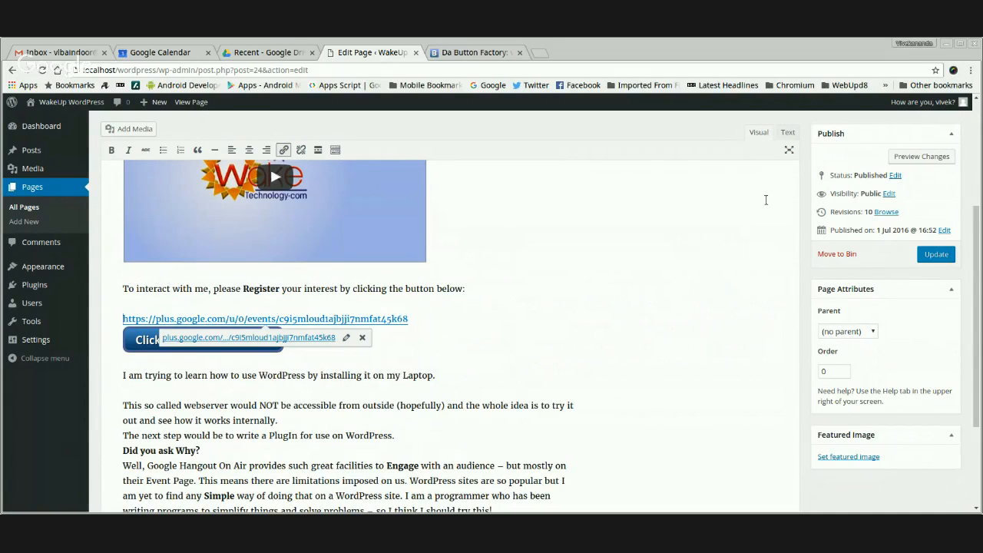
- In the page's HTML source, replace the visible text of the event link above the button image with "TextOnScreen"
click(789, 133)
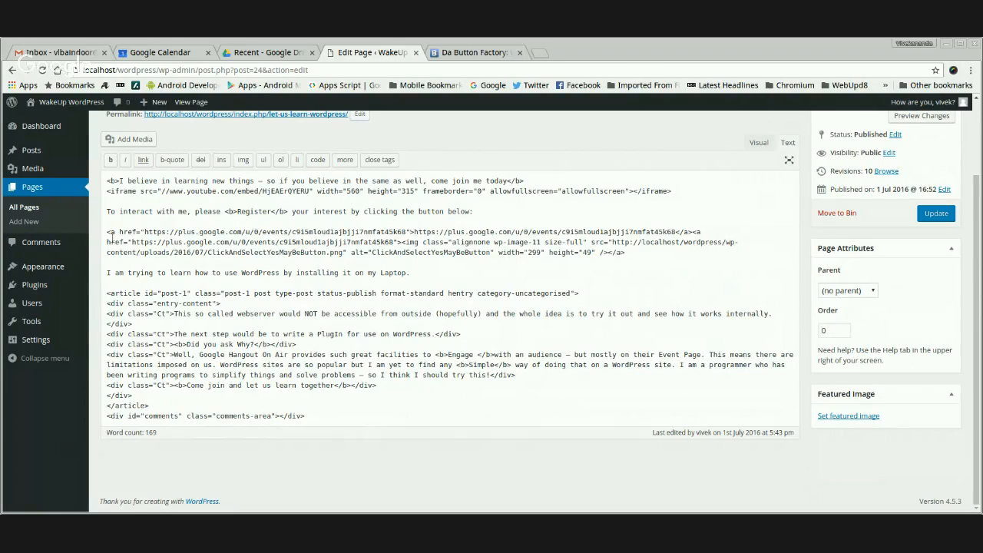
drag(113, 237, 420, 235)
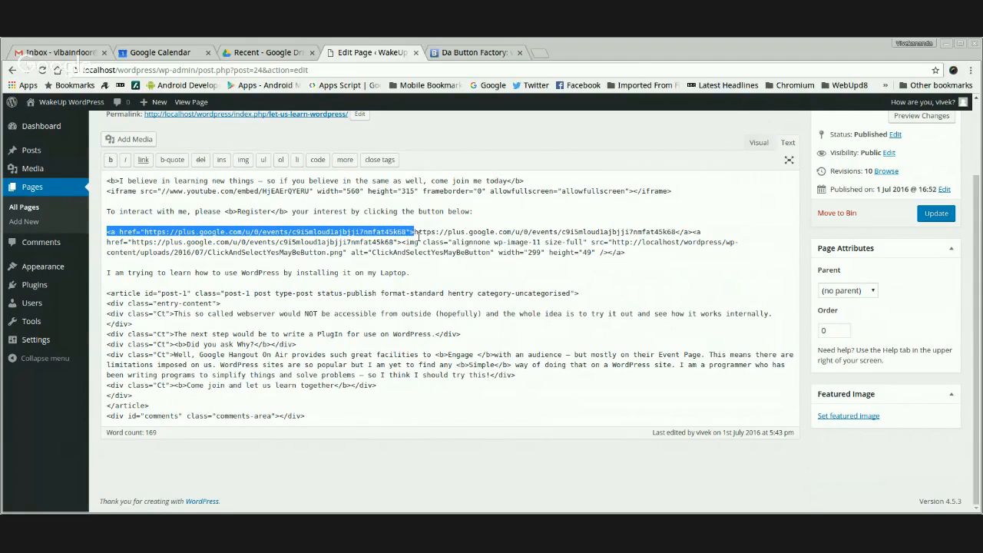
click(465, 232)
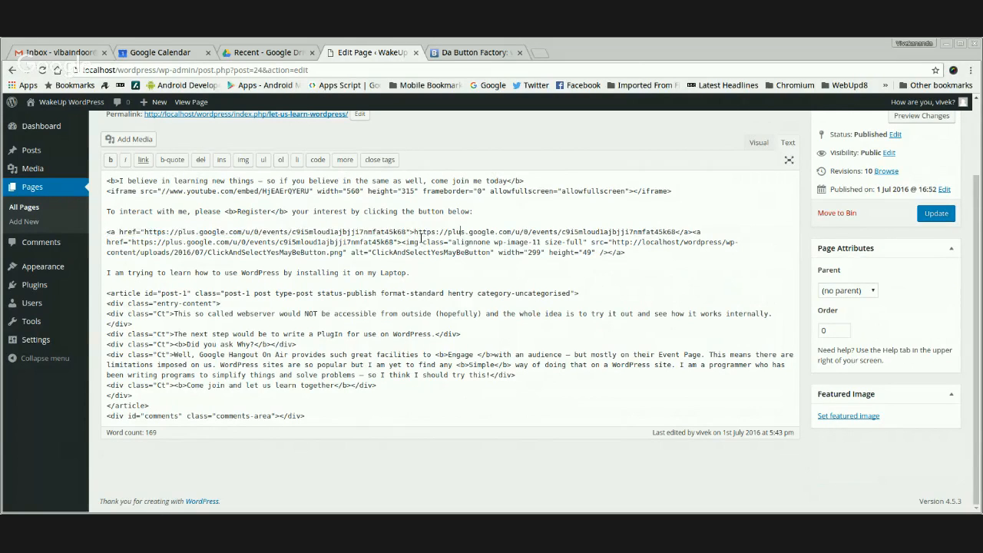
drag(416, 233, 682, 239)
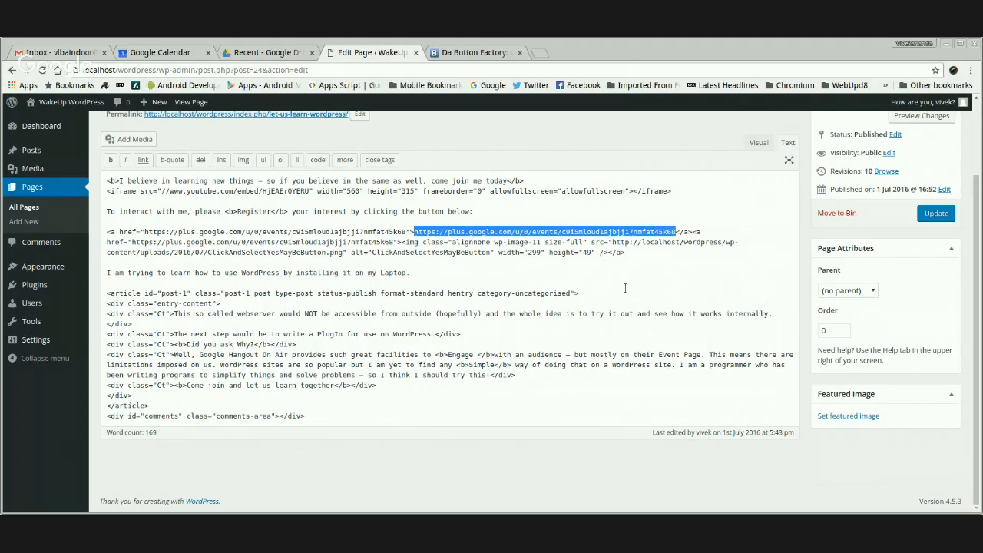
text(Te)
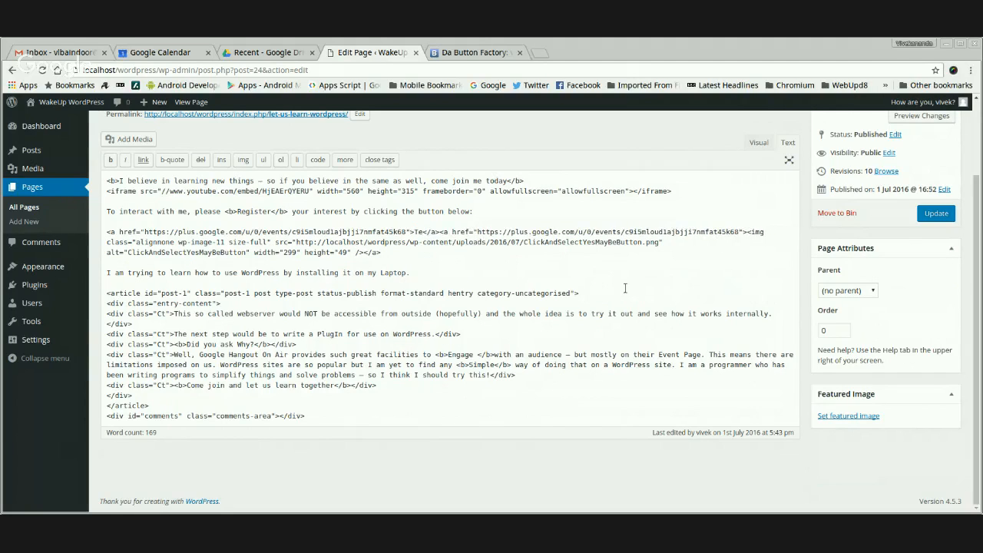
text(xtOn)
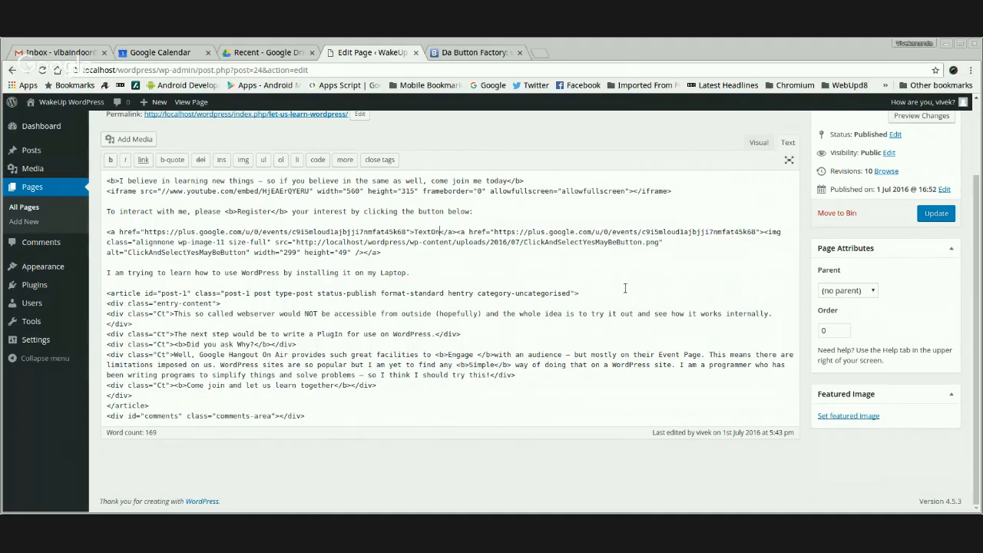
text(Screen)
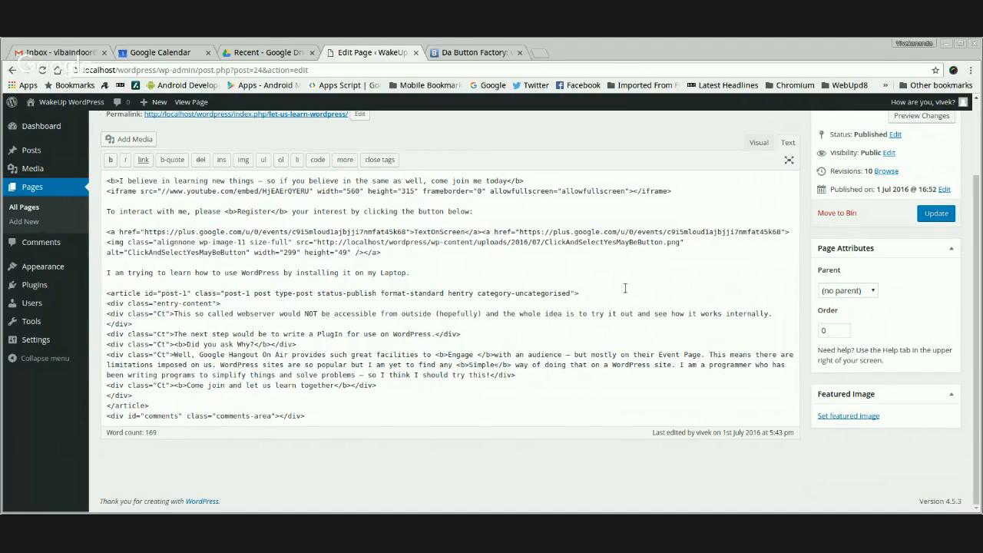
- Update the page and check the TextOnScreen link above the button image in the visual editor
click(944, 219)
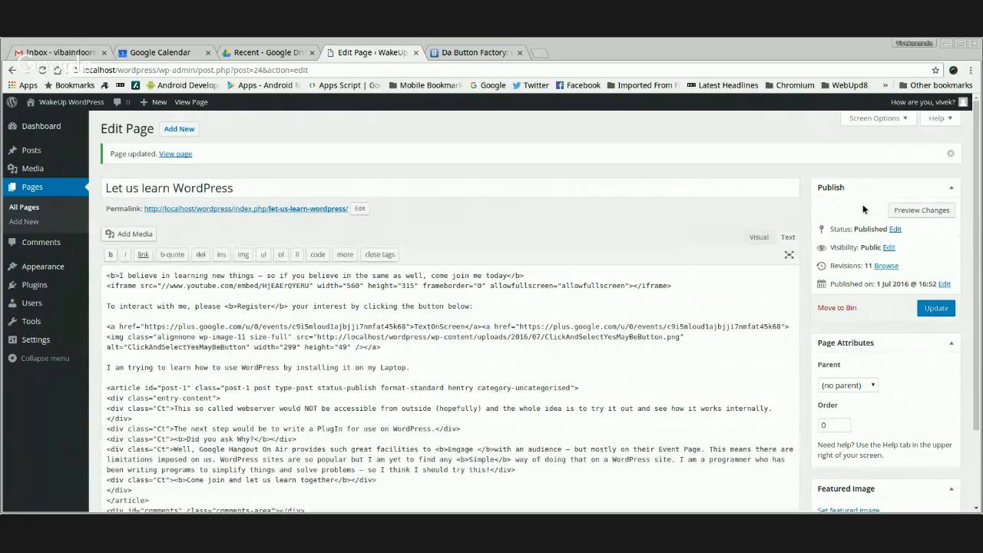
click(936, 309)
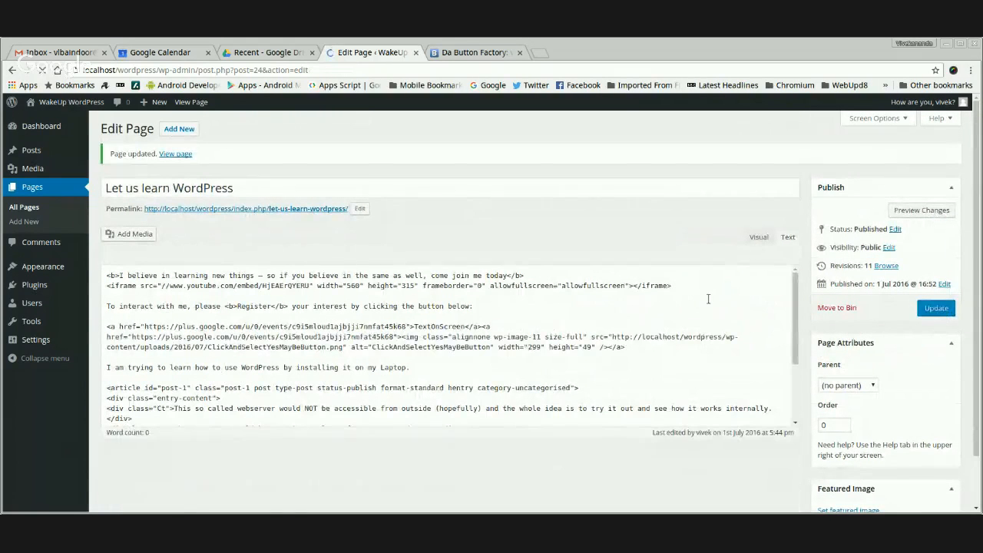
click(759, 238)
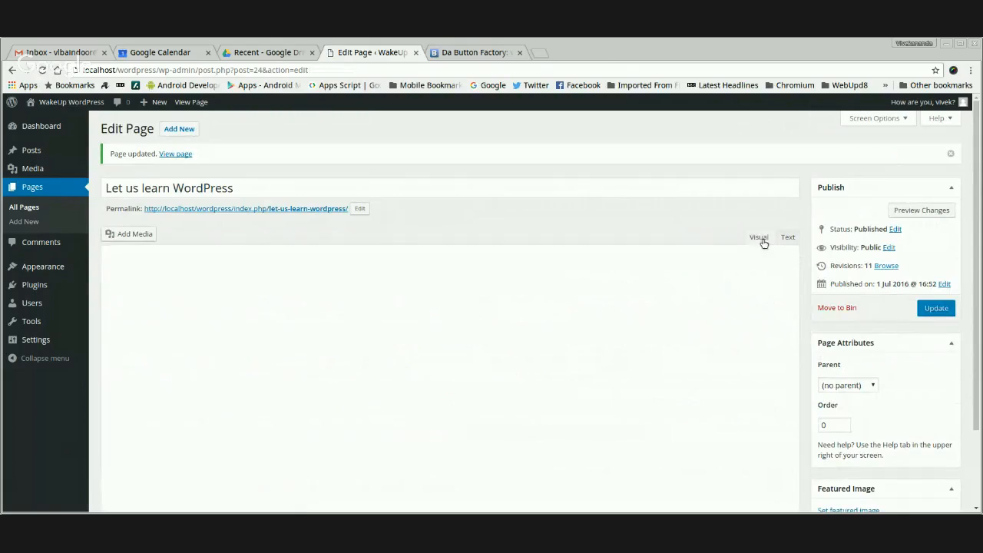
scroll(617, 343, down, 3)
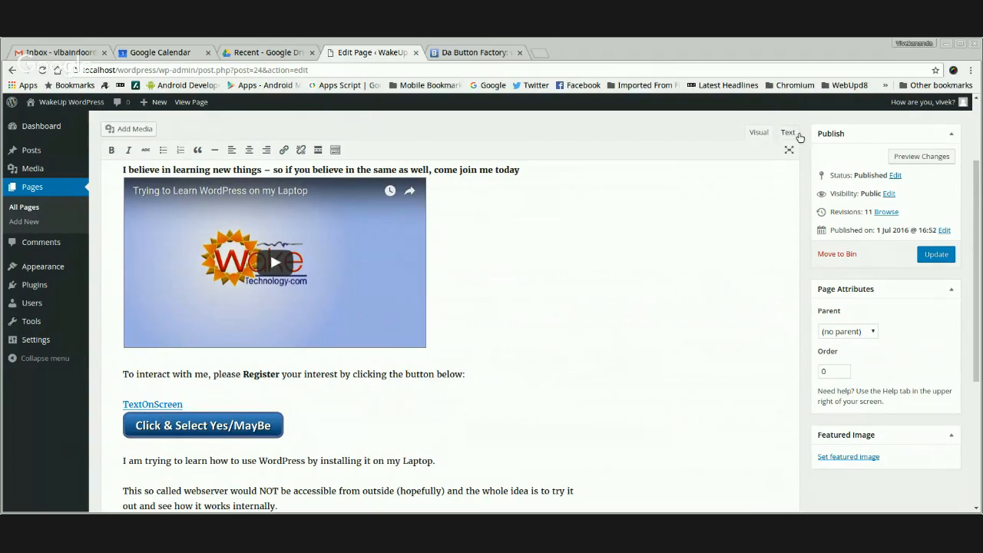
- Delete the whole TextOnScreen link from the page's HTML source, keeping the link around the button image
click(794, 137)
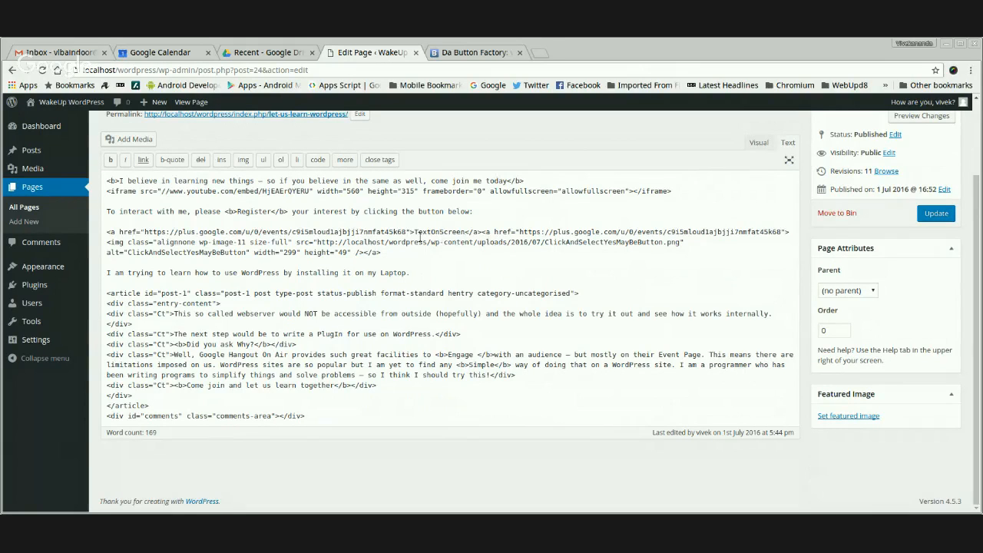
drag(414, 233, 435, 239)
drag(483, 234, 106, 240)
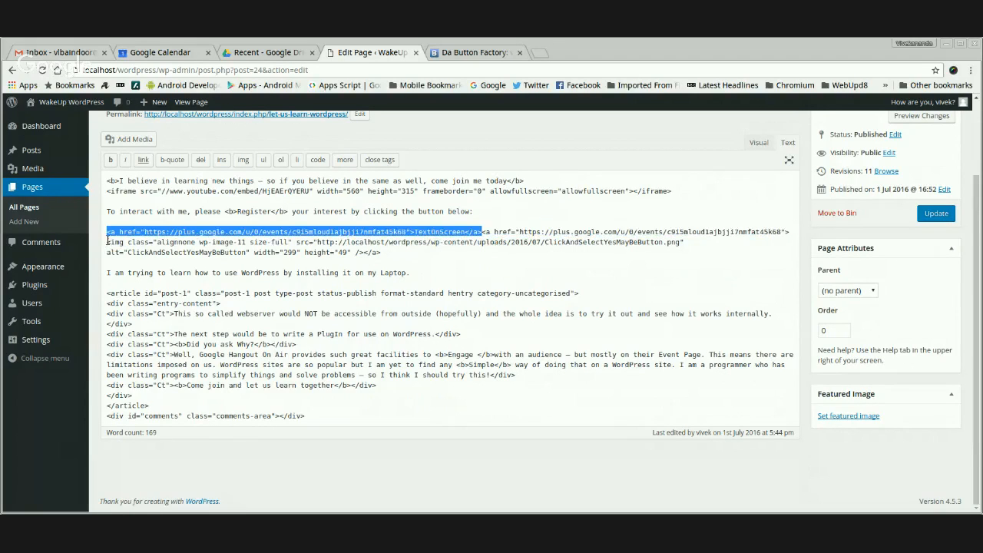
key(Delete)
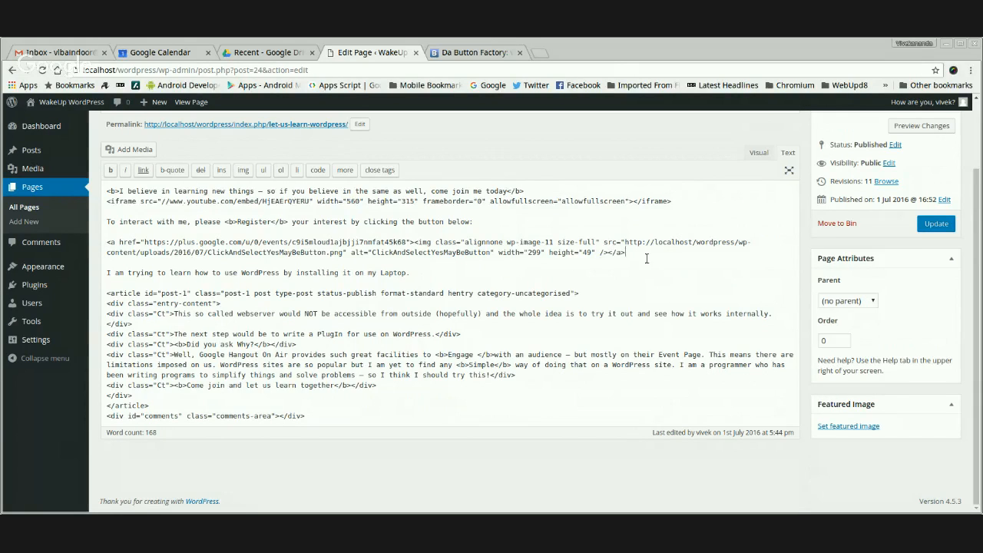
click(681, 253)
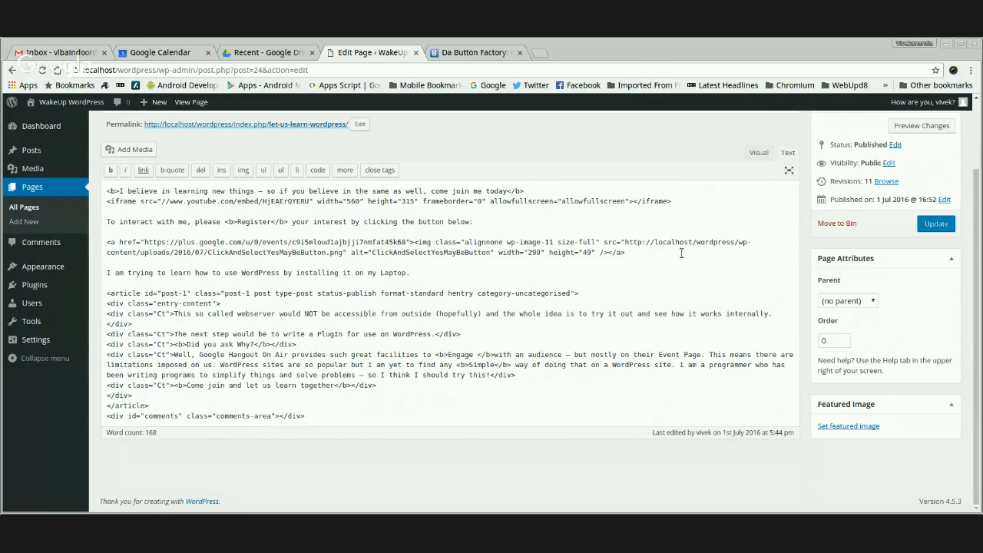